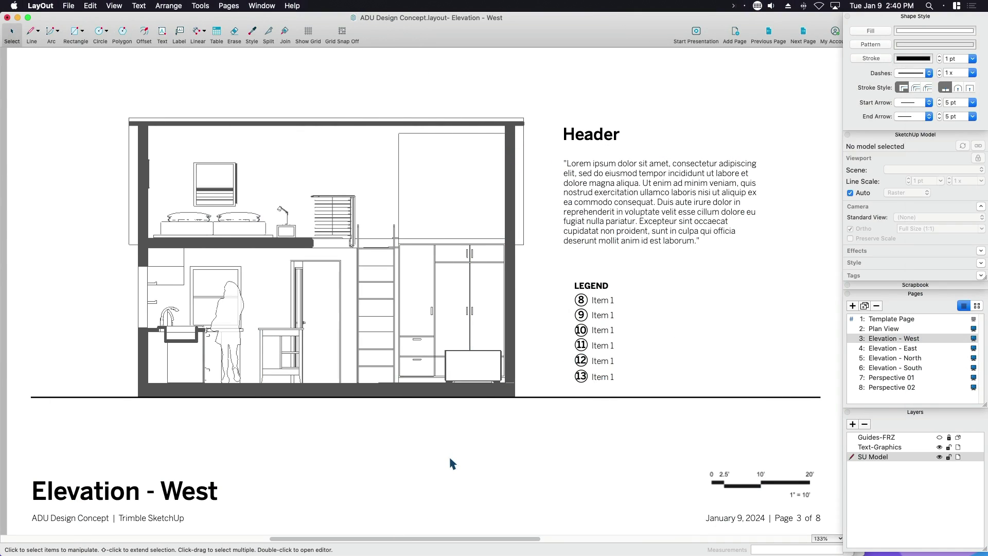
Switch to the Untitled document window that lists the auto-text tags beside their values
{"action": "key", "text": "ctrl+Up"}
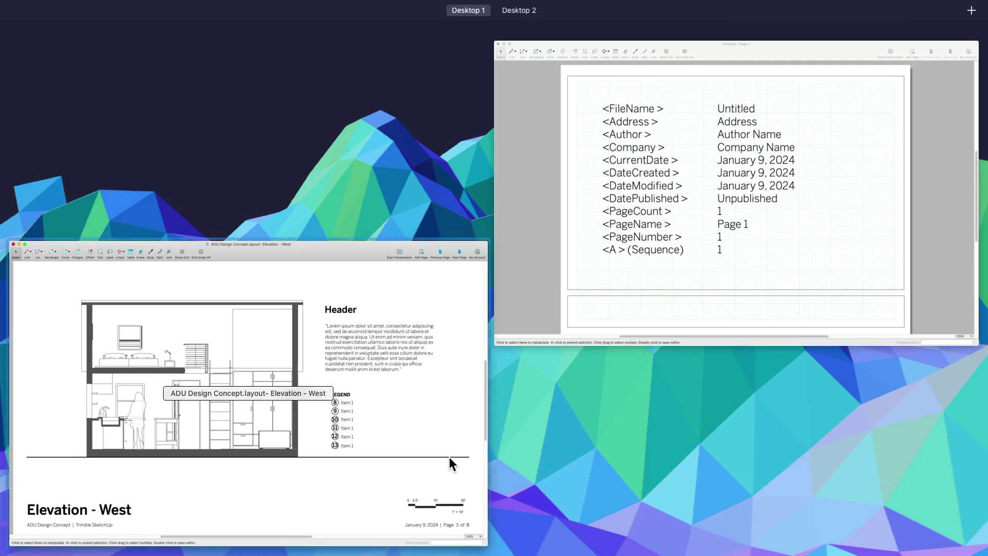
{"action": "left_click", "coordinate": [702, 284]}
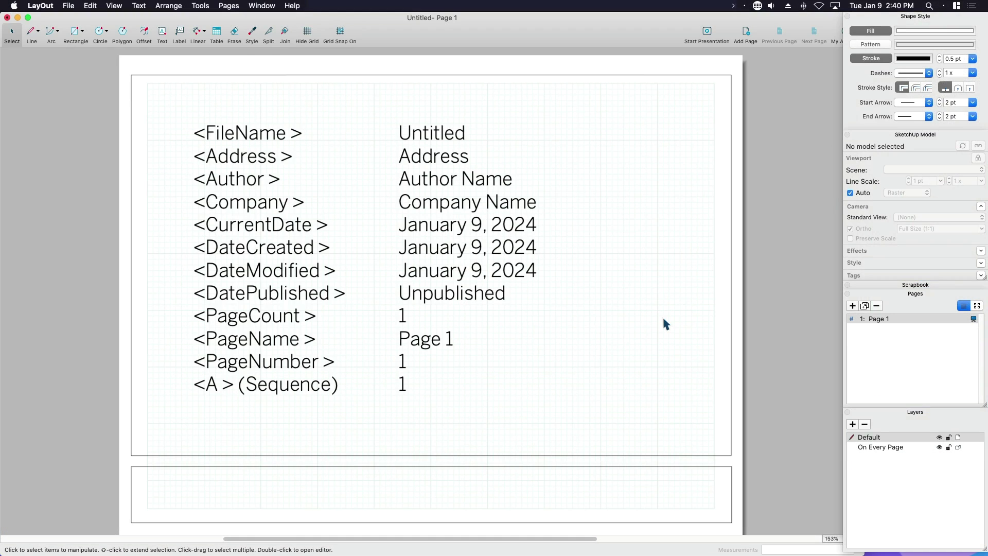
{"action": "middle_click_drag", "start_coordinate": [478, 275], "coordinate": [507, 272]}
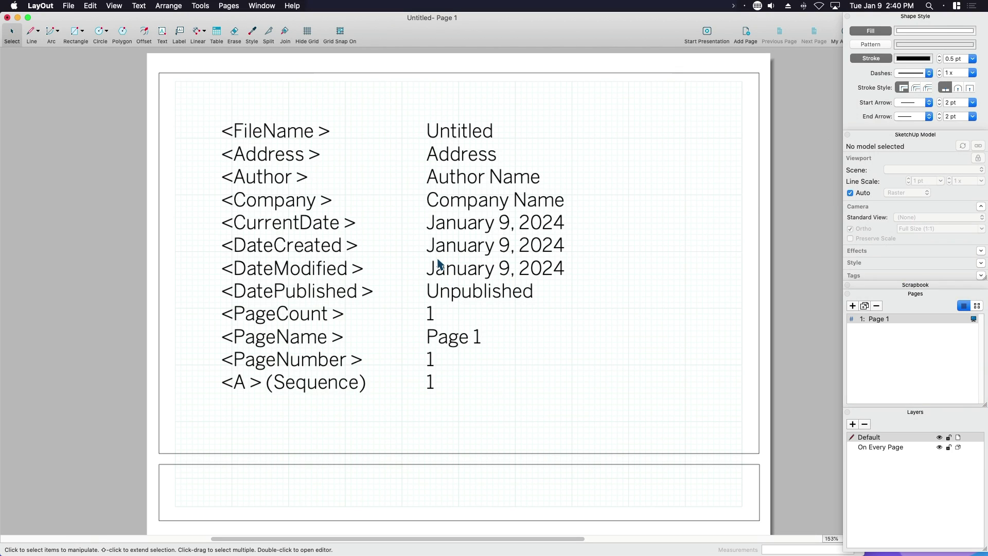
Examine the tag-name and value text boxes, highlighting the DateModified name and its closing bracket in the tag-name column
{"action": "left_click", "coordinate": [344, 249]}
{"action": "left_click", "coordinate": [452, 256]}
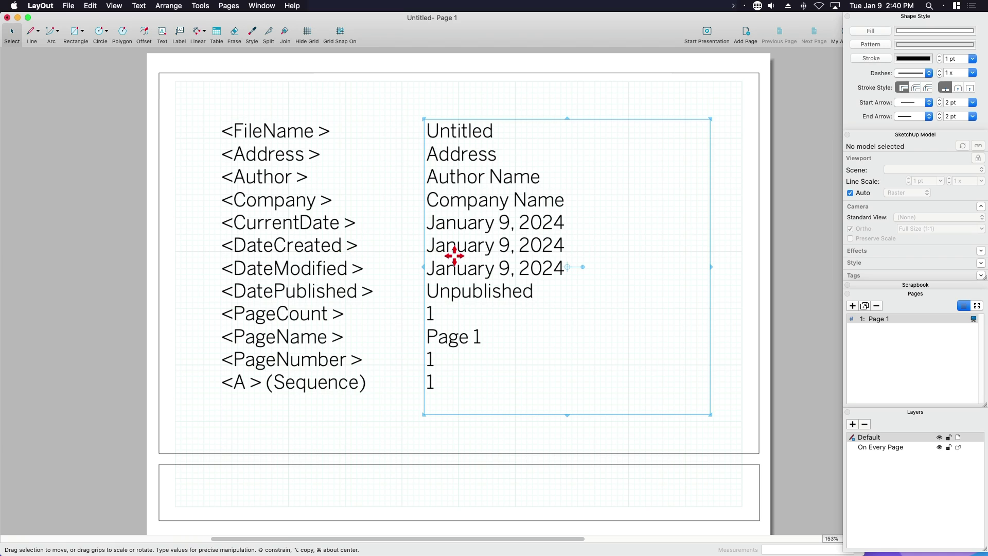
{"action": "left_click", "coordinate": [320, 266]}
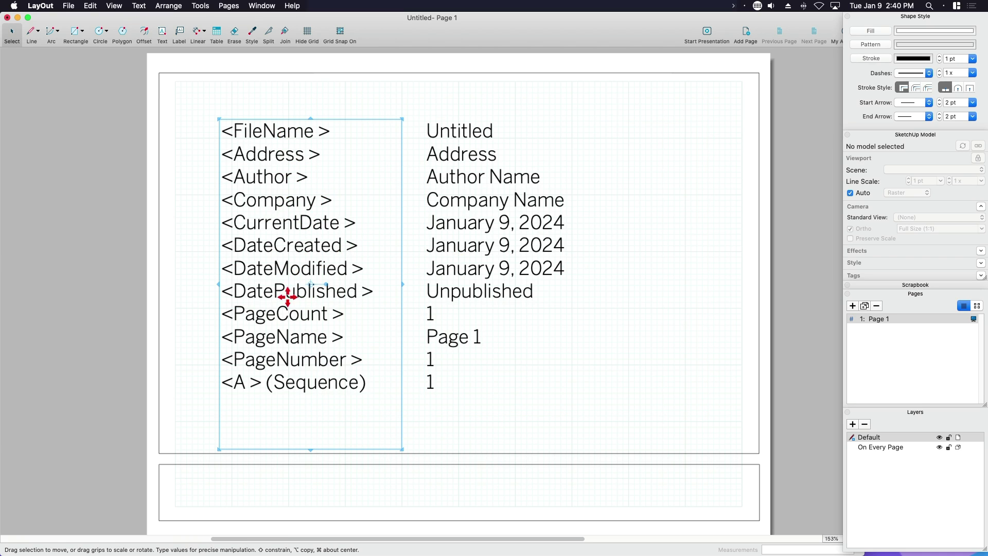
{"action": "double_click", "coordinate": [233, 267]}
{"action": "left_click", "coordinate": [232, 267]}
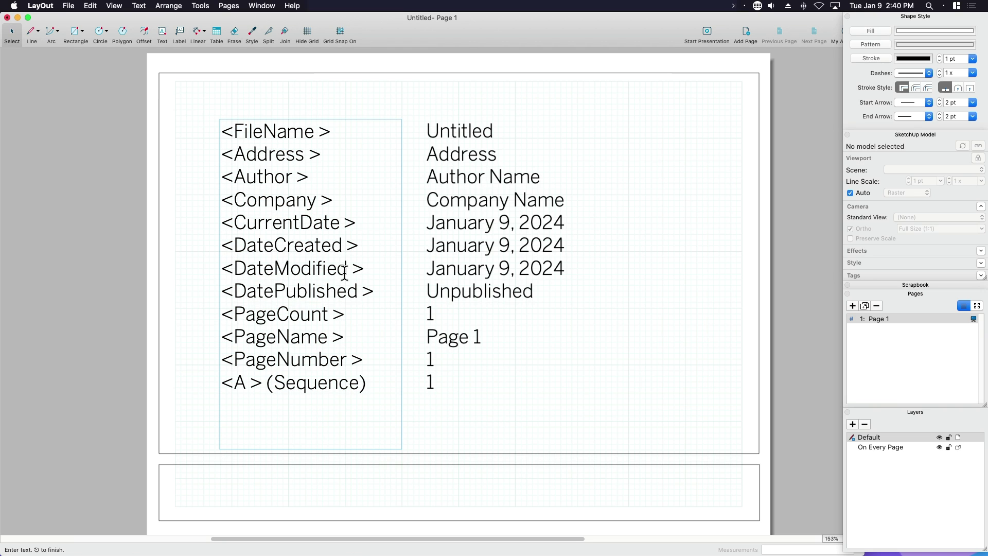
{"action": "left_click_drag", "start_coordinate": [231, 268], "coordinate": [343, 272]}
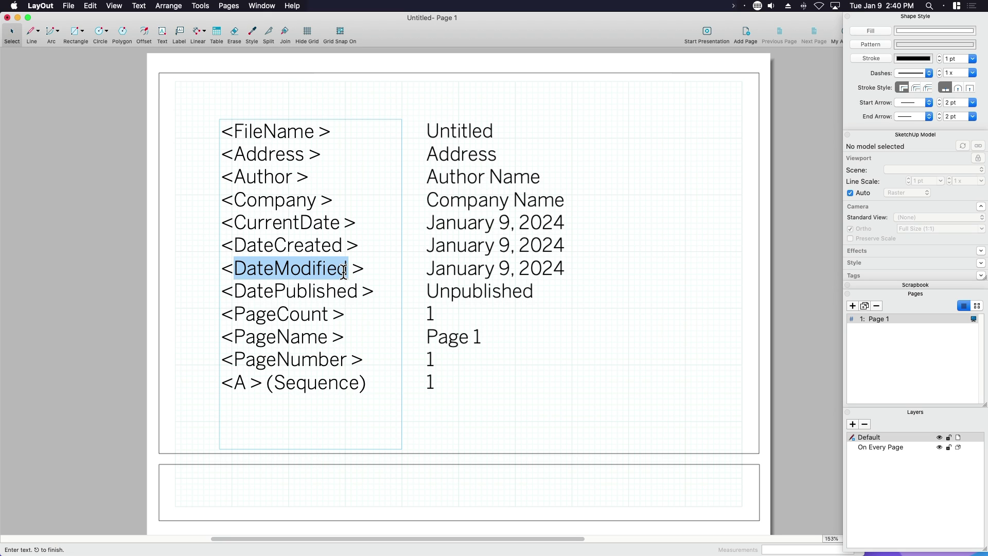
{"action": "scroll", "coordinate": [343, 271], "scroll_direction": "up", "scroll_amount": 4}
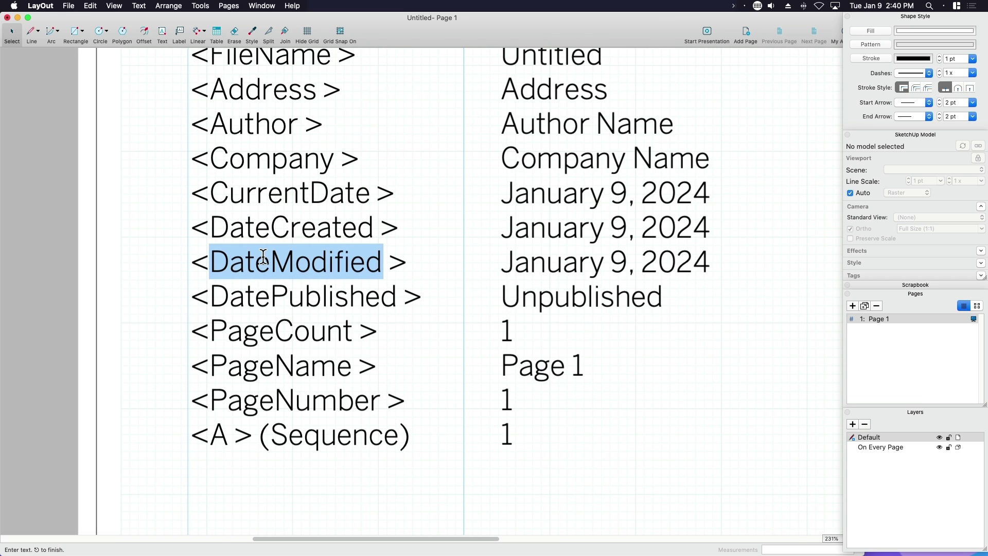
{"action": "scroll", "coordinate": [263, 255], "scroll_direction": "down", "scroll_amount": 3}
{"action": "left_click_drag", "start_coordinate": [344, 258], "coordinate": [230, 263]}
{"action": "left_click_drag", "start_coordinate": [344, 261], "coordinate": [366, 261]}
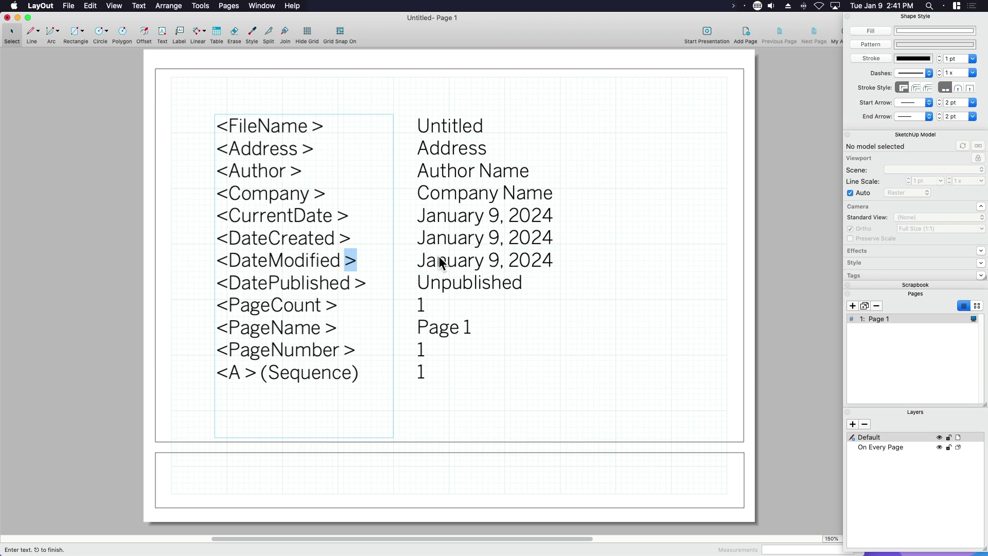
Remove the space before the closing bracket of the DateModified tag in the tag-name column, and undo that edit
{"action": "left_click", "coordinate": [229, 282]}
{"action": "left_click_drag", "start_coordinate": [346, 261], "coordinate": [340, 260]}
{"action": "key", "text": "BackSpace"}
{"action": "left_click", "coordinate": [201, 293]}
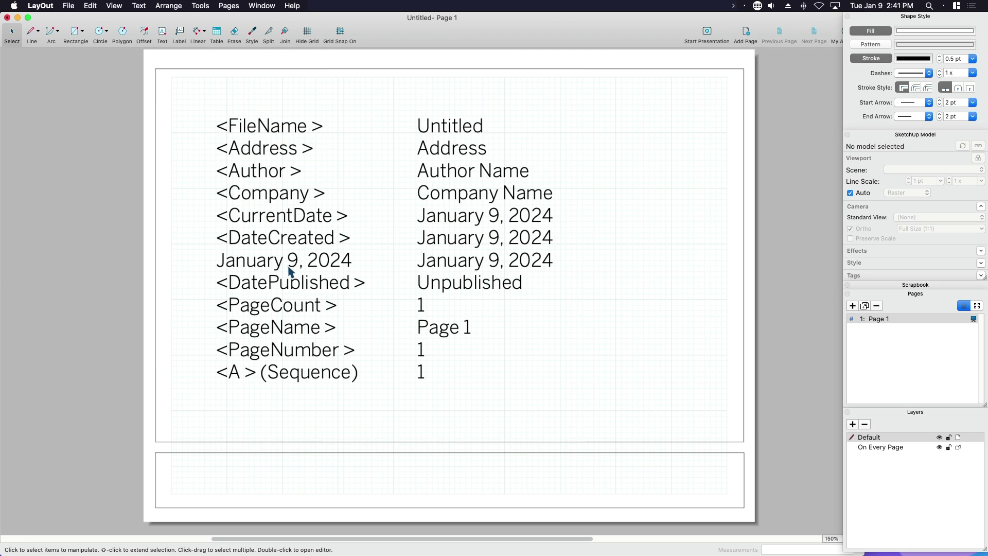
{"action": "key", "text": "super+z"}
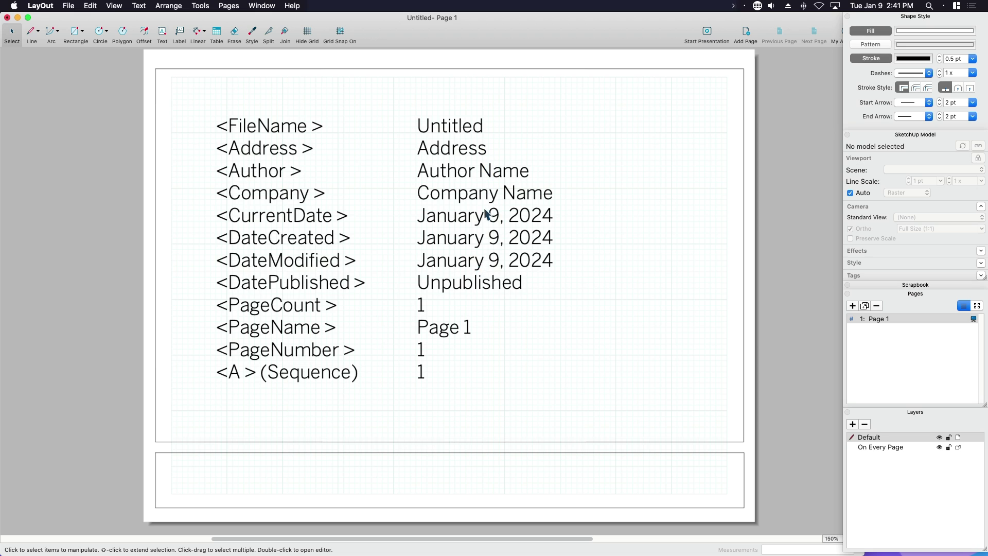
Examine the auto-text tags behind the value column by opening its text for editing, and compare both text boxes
{"action": "left_click", "coordinate": [487, 241]}
{"action": "double_click", "coordinate": [488, 242]}
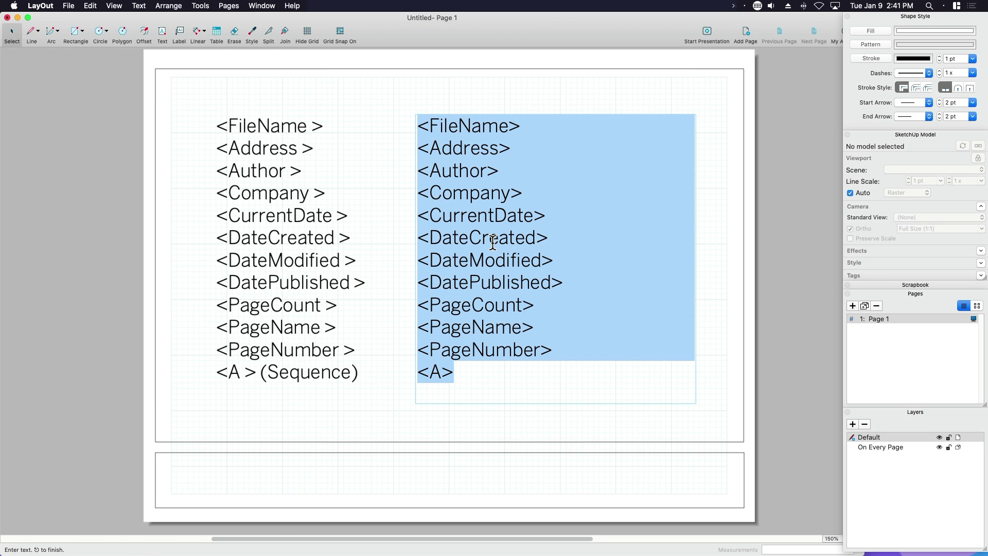
{"action": "key", "text": "Escape"}
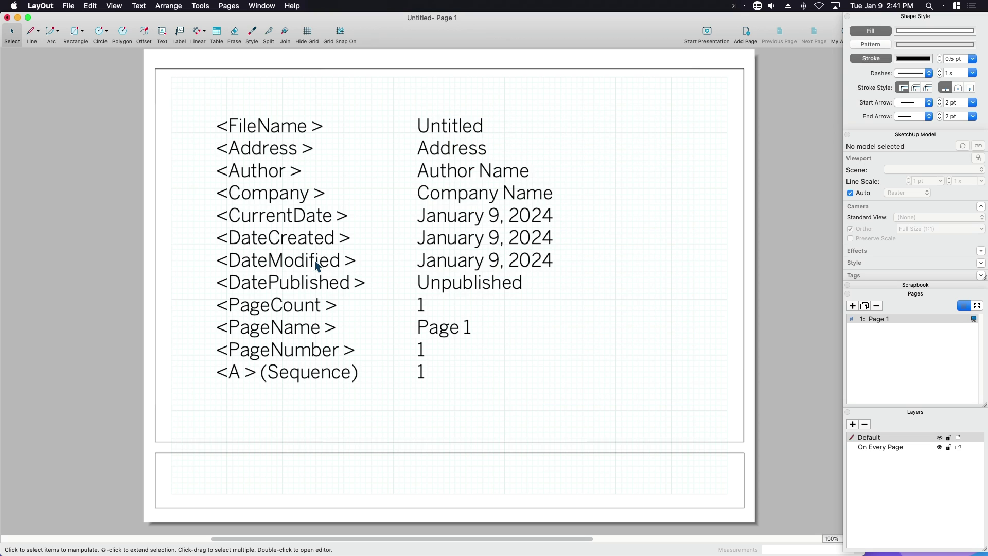
{"action": "left_click", "coordinate": [278, 298]}
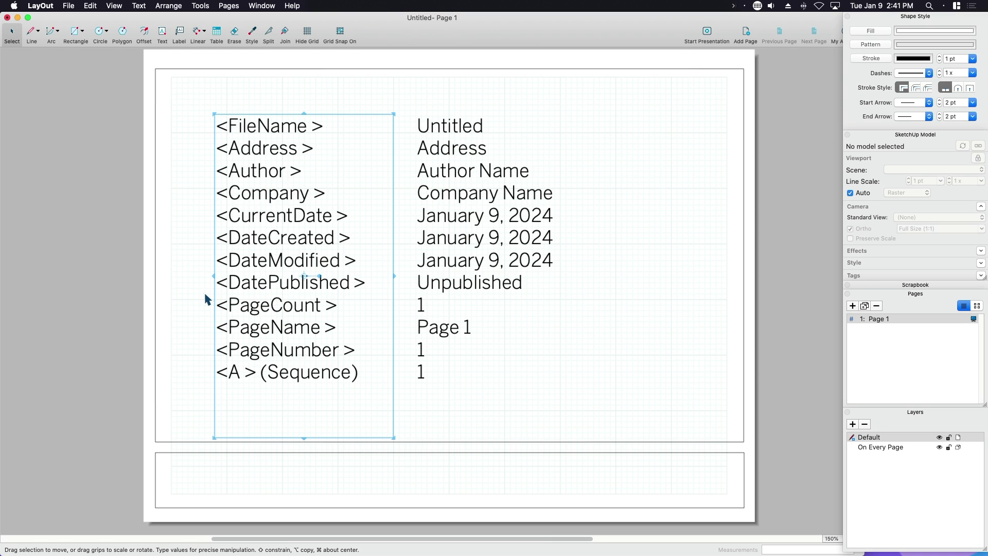
{"action": "left_click", "coordinate": [452, 402]}
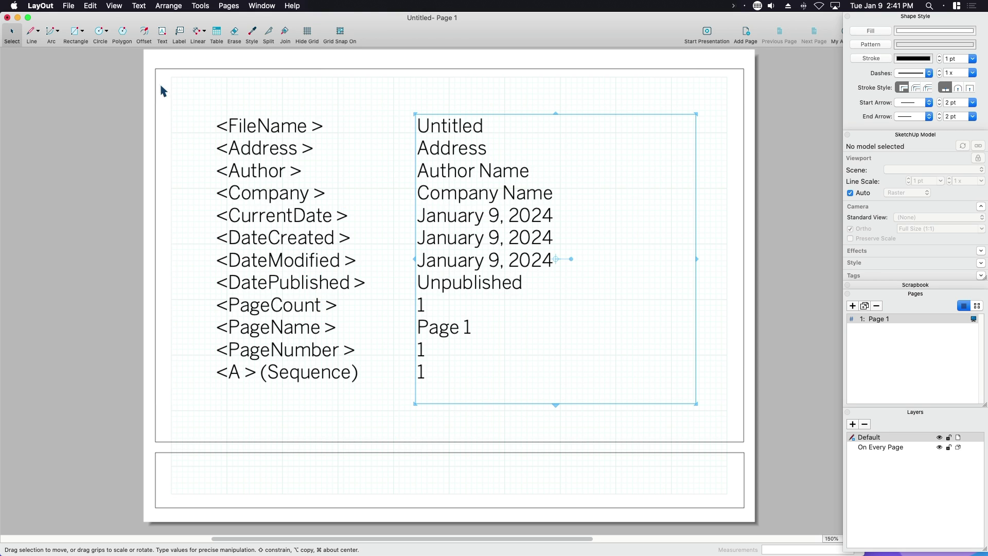
Open the Auto-Text section of the document setup and move the dialog clear of the tag names
{"action": "left_click", "coordinate": [70, 6]}
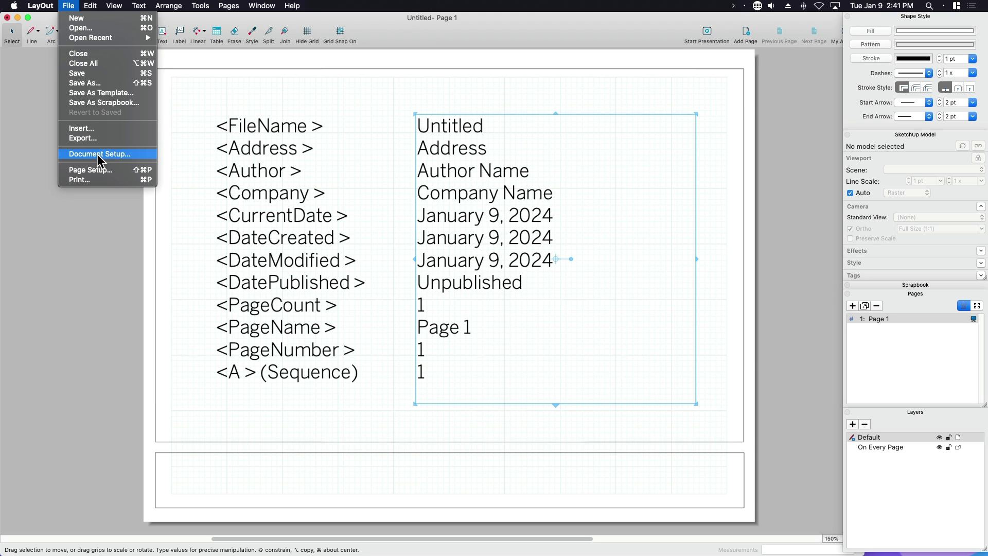
{"action": "mouse_move", "coordinate": [40, 5]}
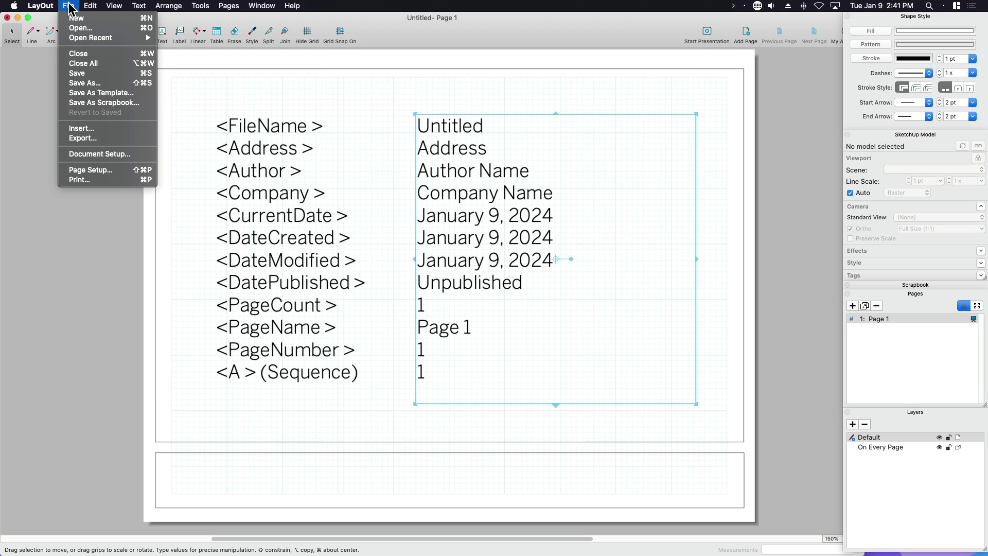
{"action": "left_click", "coordinate": [96, 154]}
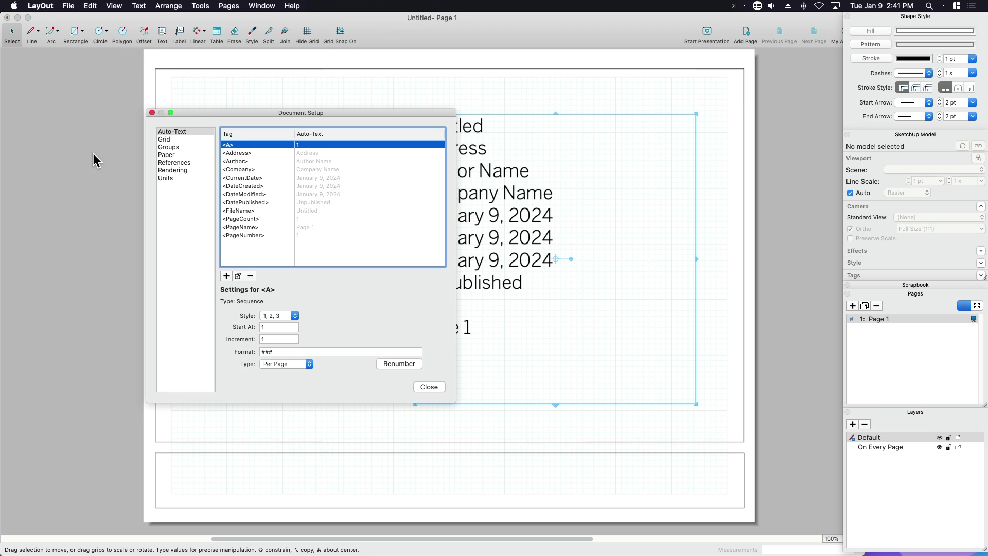
{"action": "left_click_drag", "start_coordinate": [245, 110], "coordinate": [452, 115]}
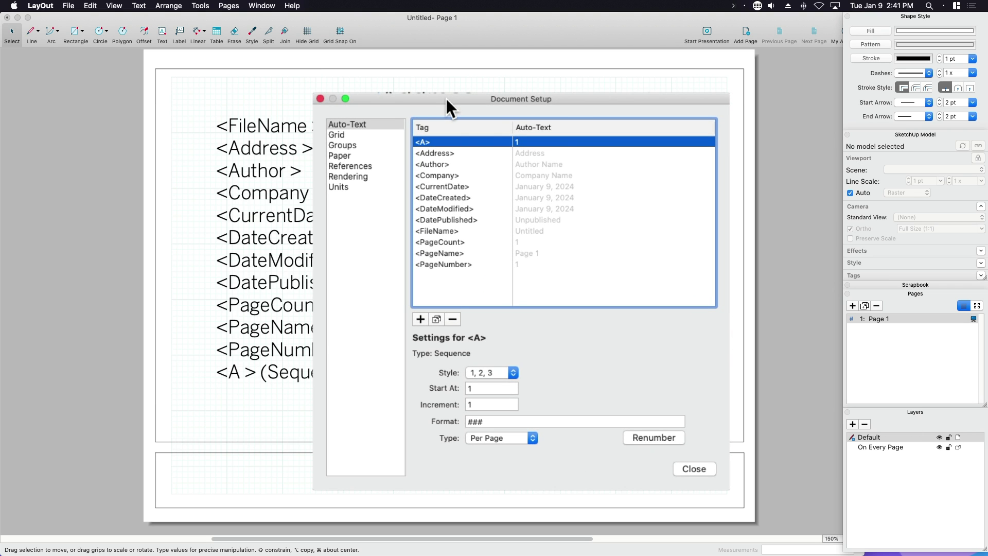
{"action": "left_click", "coordinate": [351, 124]}
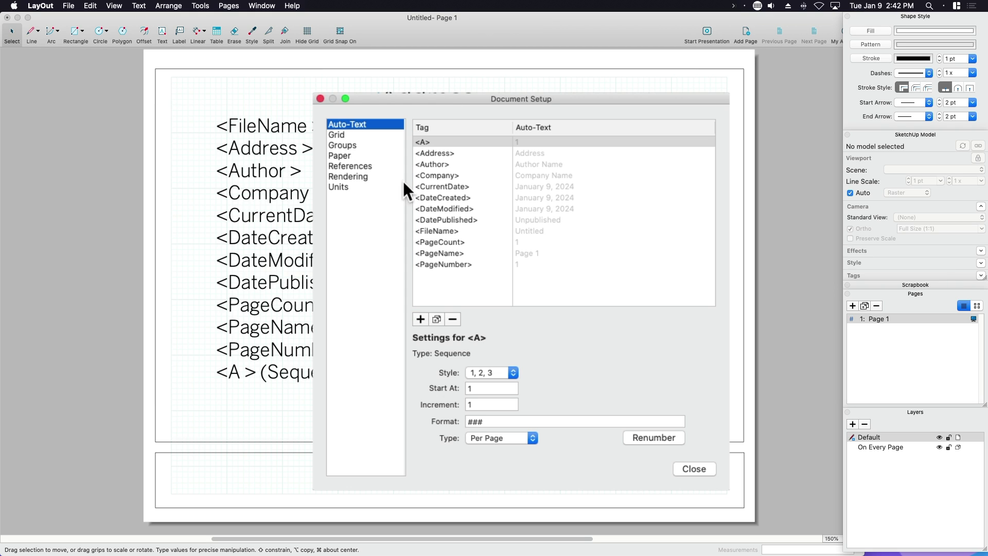
Review the settings of the Author, DateCreated, FileName, PageName and A tags, and close the document setup
{"action": "left_click", "coordinate": [432, 165]}
{"action": "left_click", "coordinate": [436, 198]}
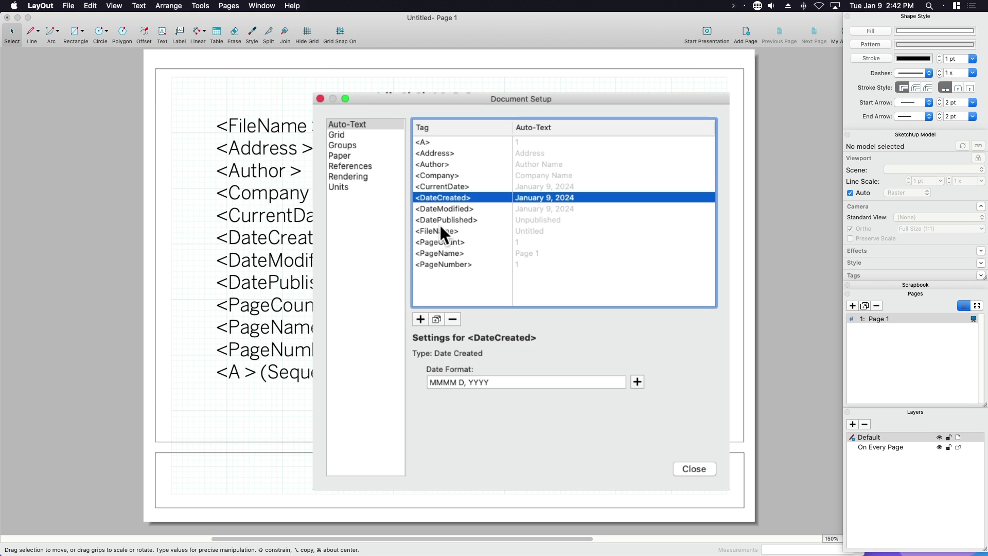
{"action": "left_click", "coordinate": [441, 230]}
{"action": "left_click", "coordinate": [445, 253]}
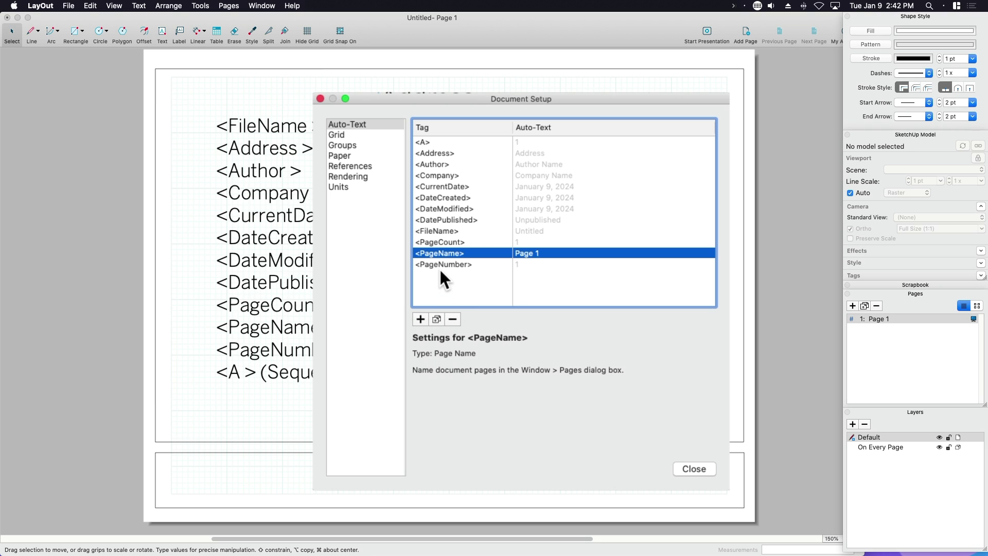
{"action": "left_click", "coordinate": [429, 143]}
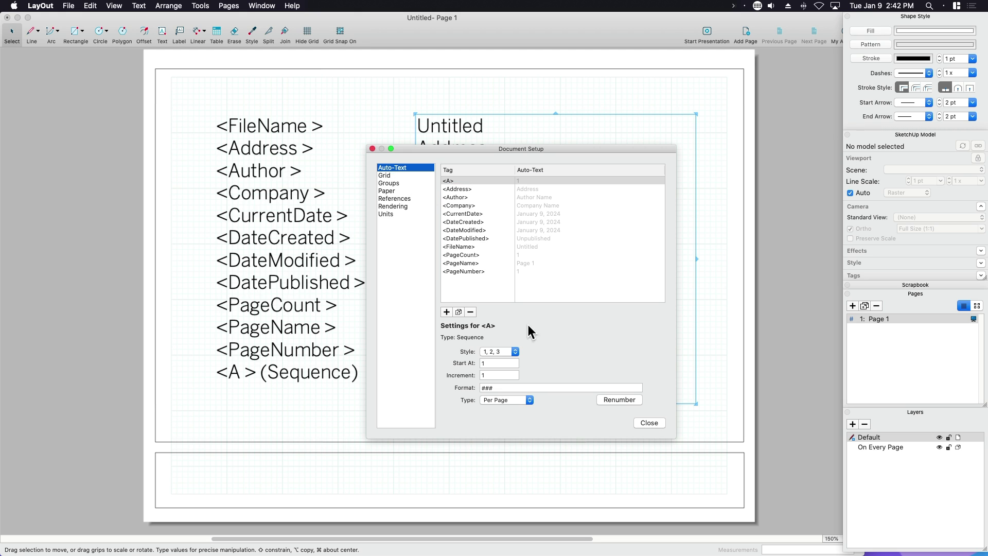
{"action": "left_click", "coordinate": [657, 426]}
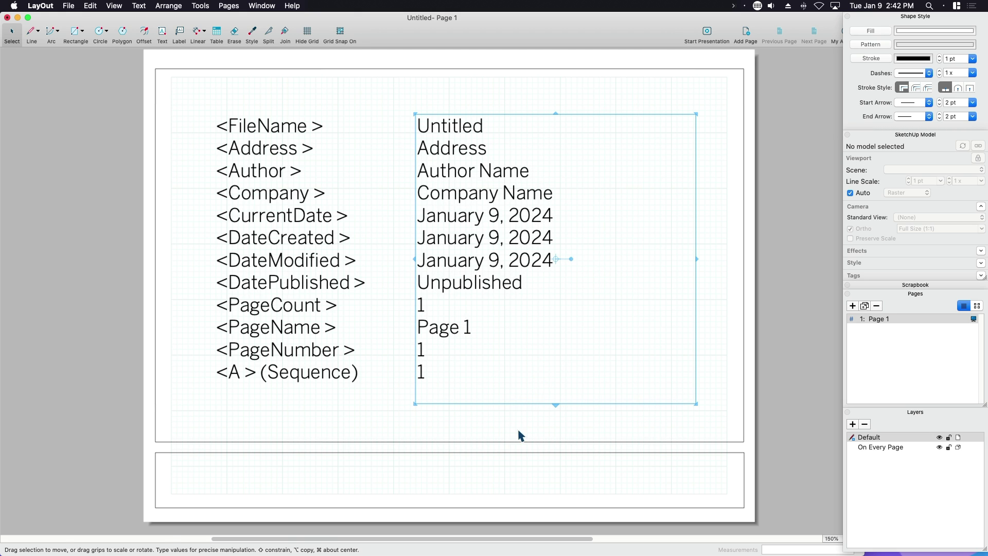
Save the document to the Desktop in LayOut format under the name Autotext Demo
{"action": "left_click", "coordinate": [518, 435]}
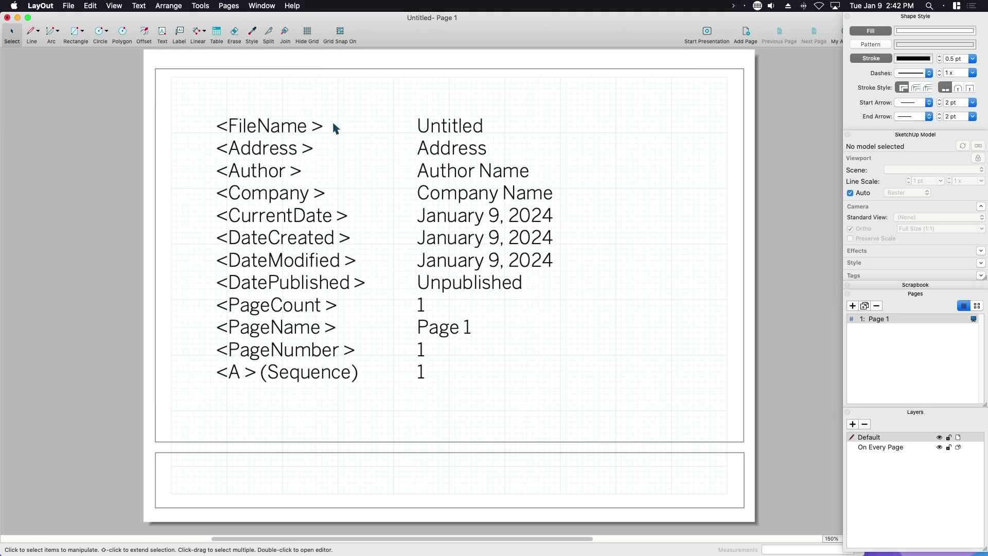
{"action": "left_click", "coordinate": [305, 127]}
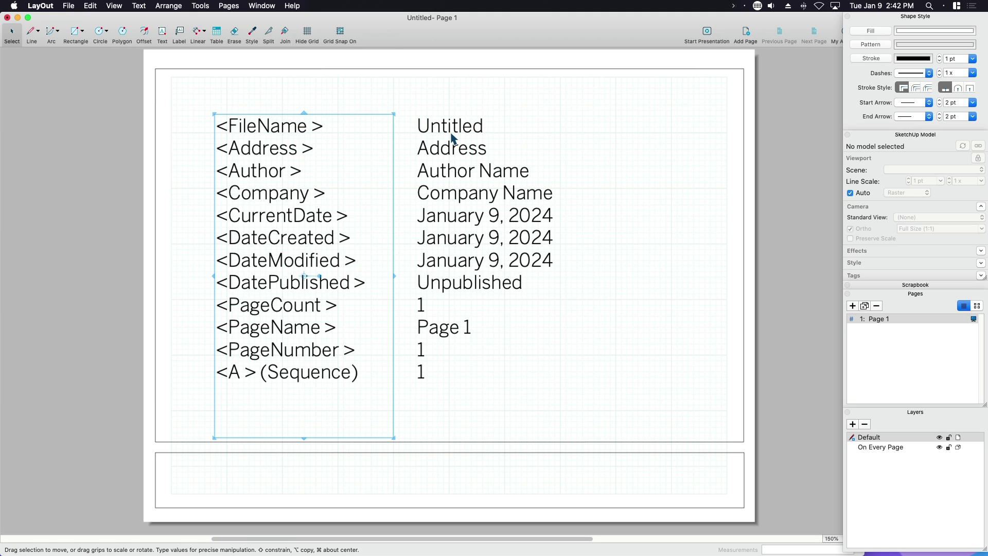
{"action": "left_click", "coordinate": [486, 103]}
{"action": "key", "text": "super+s"}
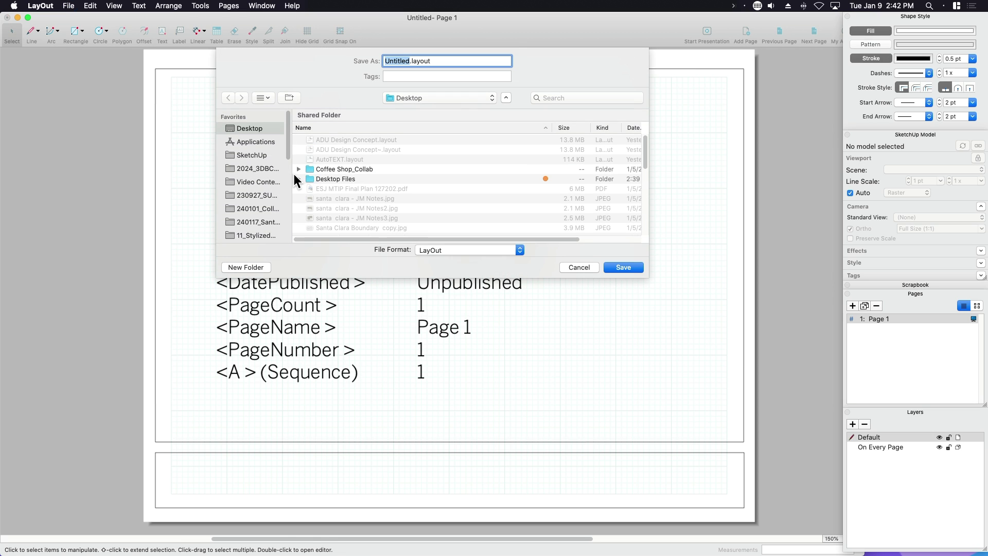
{"action": "left_click_drag", "start_coordinate": [290, 171], "coordinate": [280, 172]}
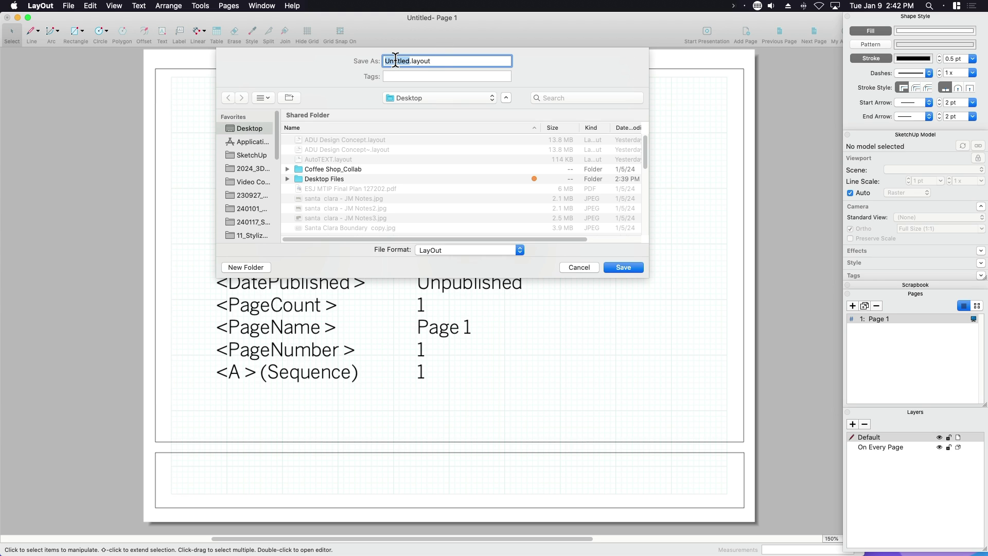
{"action": "type", "text": "Autotext Demo"}
{"action": "left_click", "coordinate": [627, 267]}
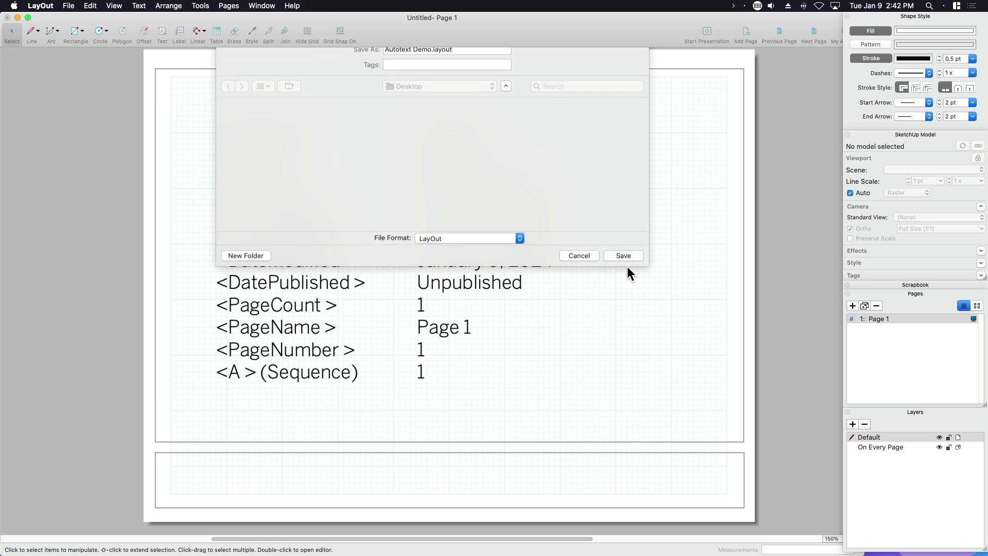
Check the FileName value in the value column and inspect the tag behind it without changing the text
{"action": "left_click", "coordinate": [472, 125]}
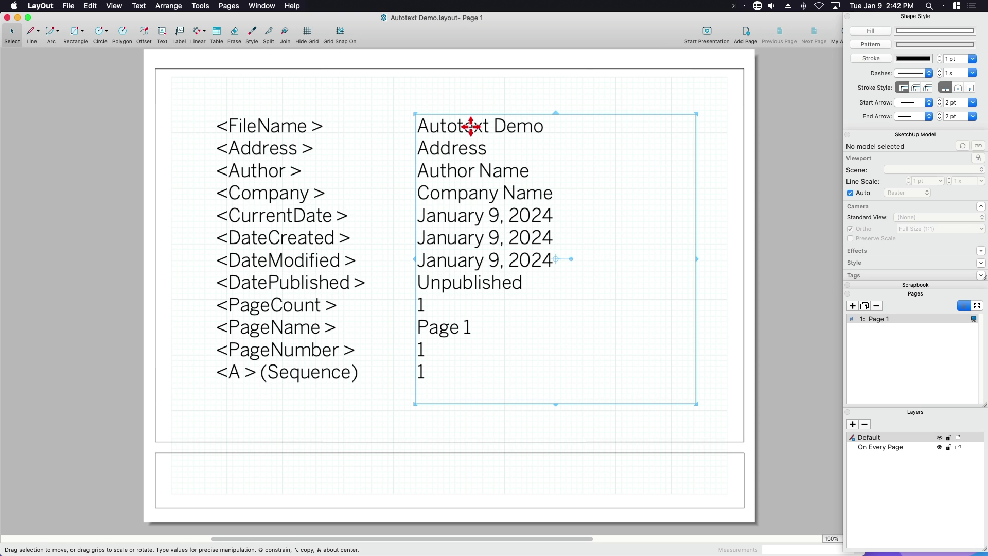
{"action": "scroll", "coordinate": [463, 125], "scroll_direction": "up", "scroll_amount": 2}
{"action": "key", "text": "Escape"}
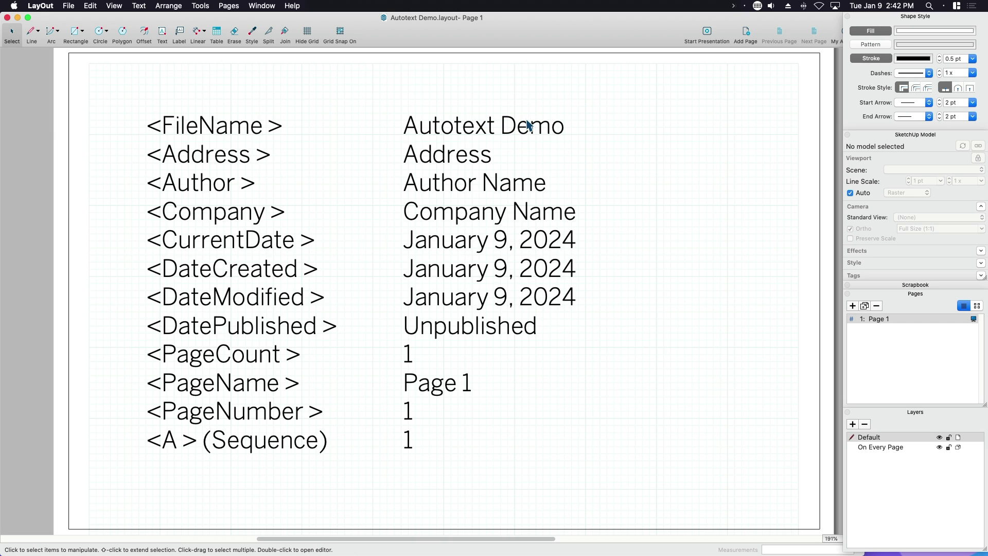
{"action": "double_click", "coordinate": [527, 123]}
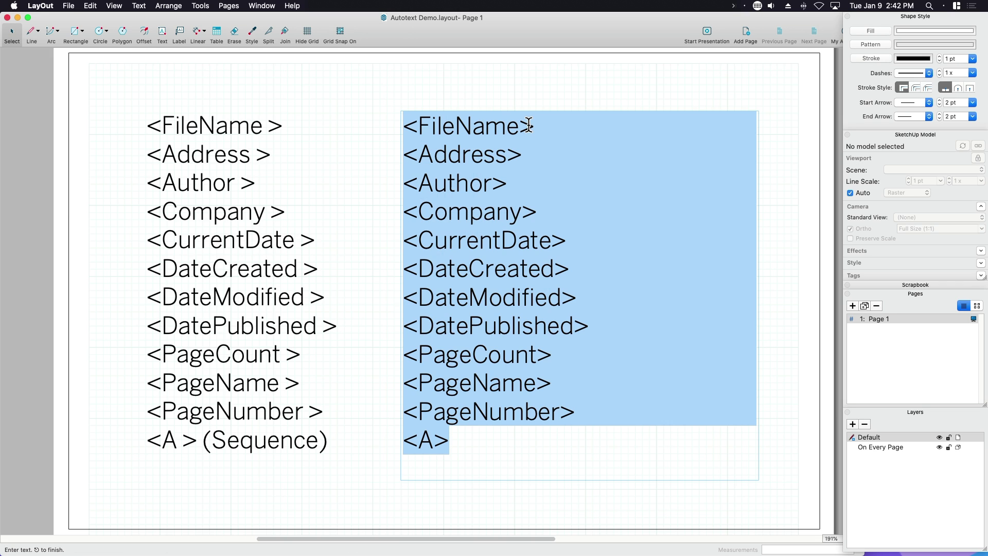
{"action": "left_click", "coordinate": [506, 126]}
{"action": "key", "text": "Escape"}
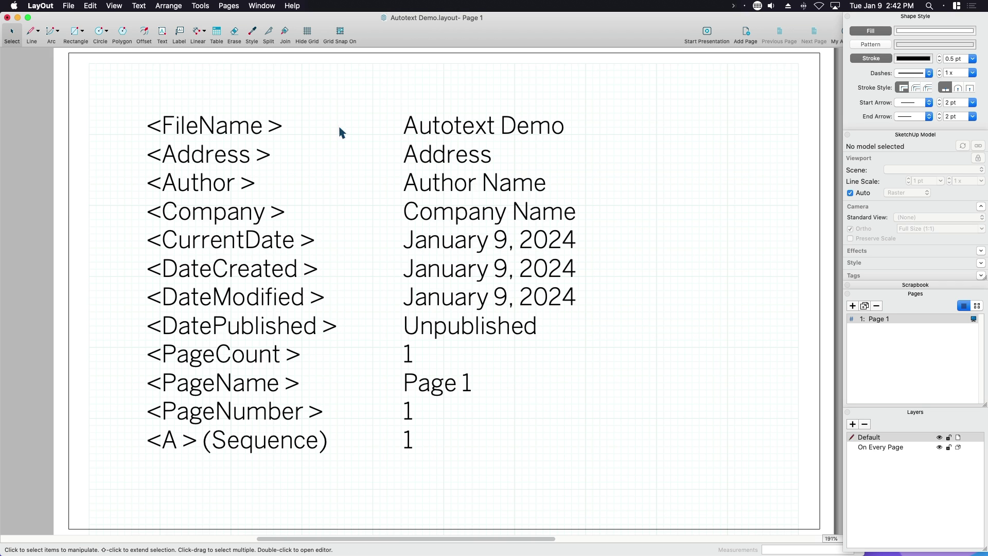
Set the Address tag's custom text to "Trimbles address Colorado" in the document's auto-text settings and close the document setup
{"action": "left_click", "coordinate": [70, 6]}
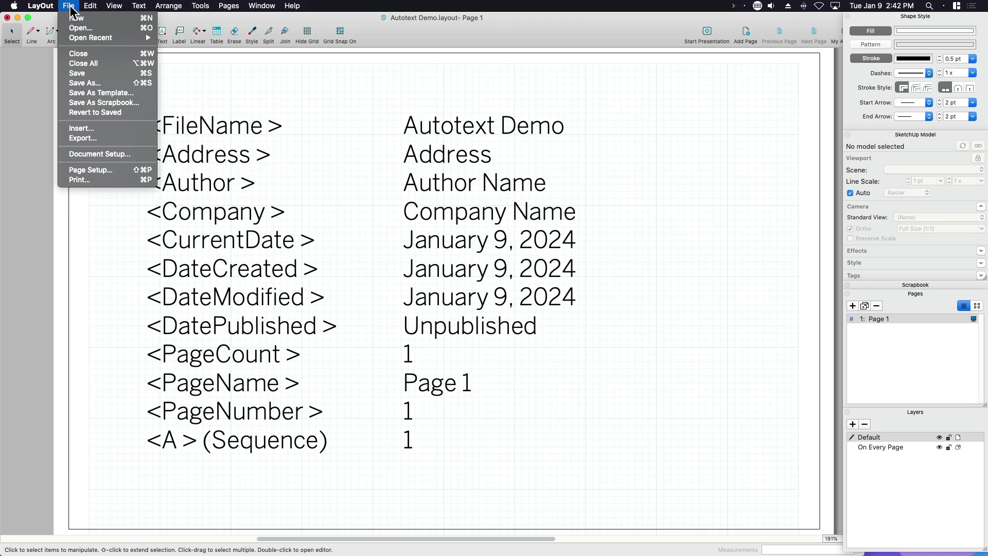
{"action": "left_click", "coordinate": [105, 156]}
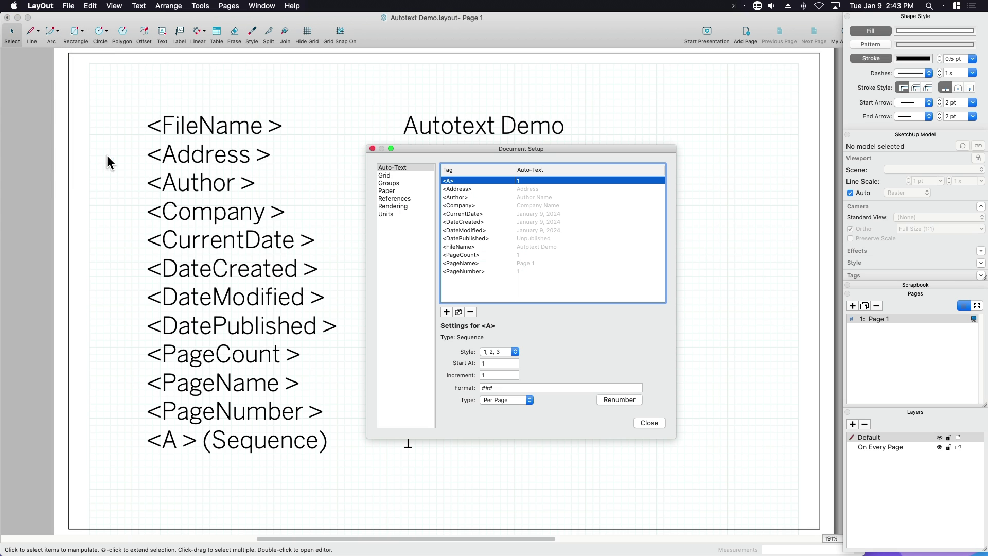
{"action": "left_click", "coordinate": [385, 168]}
{"action": "left_click", "coordinate": [458, 189]}
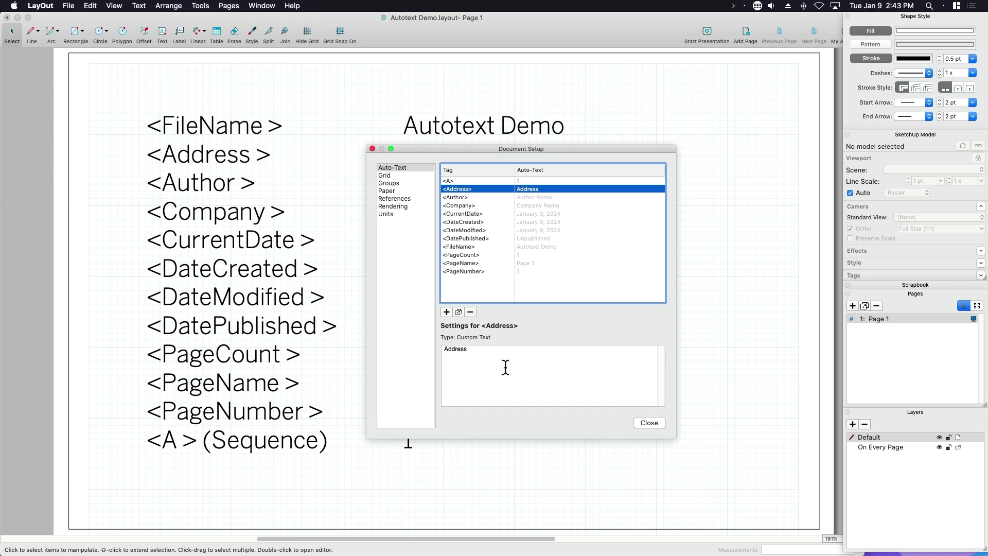
{"action": "left_click", "coordinate": [476, 357]}
{"action": "key", "text": "super+a"}
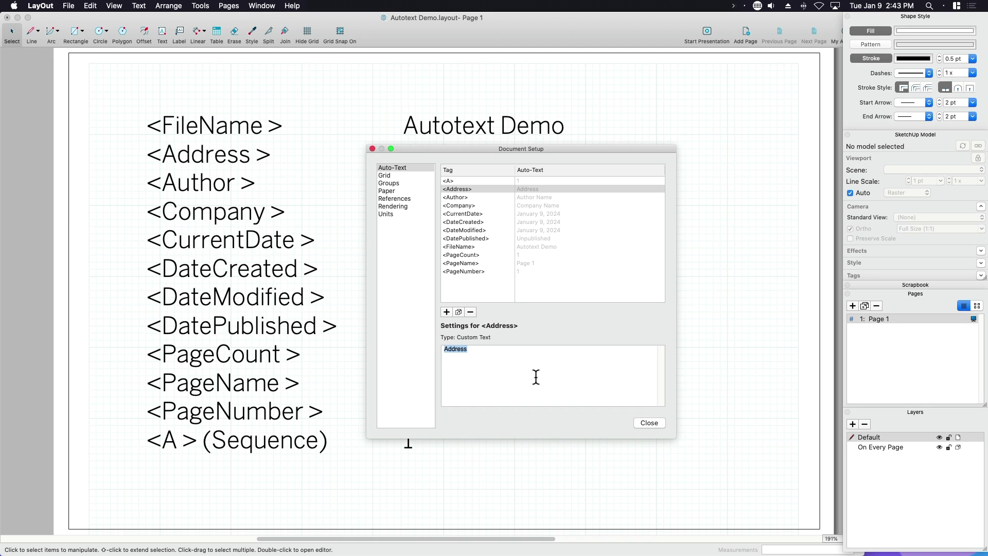
{"action": "type", "text": "trimbles address colorado"}
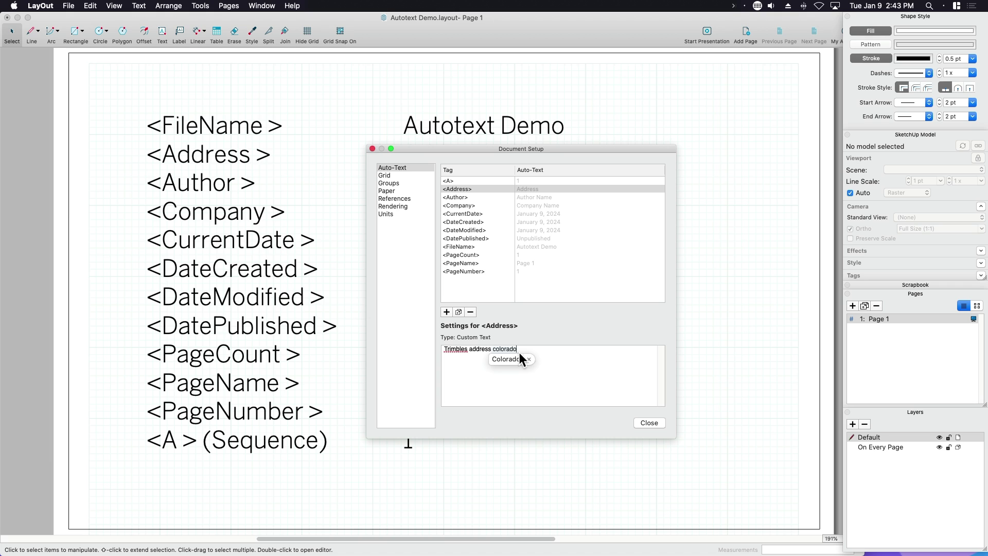
{"action": "left_click", "coordinate": [654, 424]}
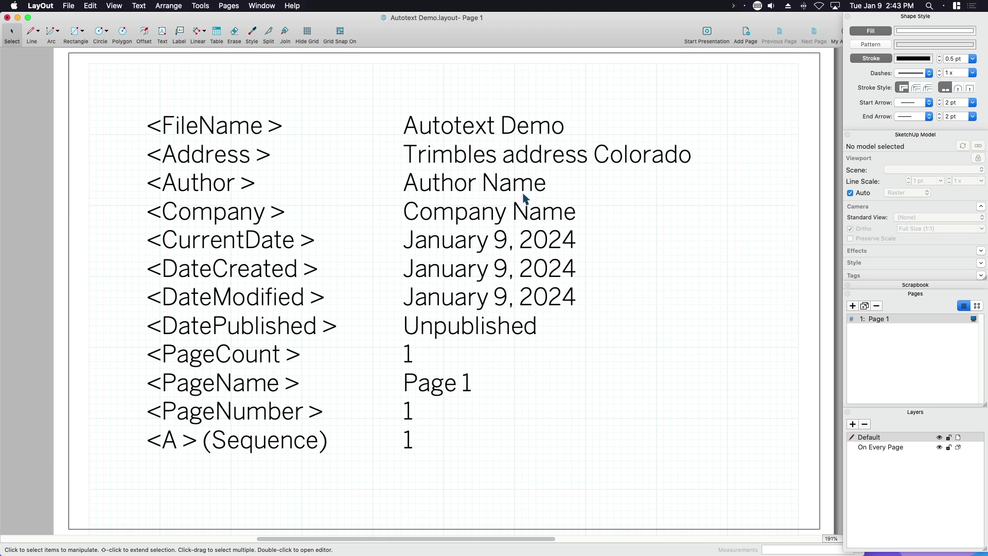
Inspect the tag behind the Address value in the value column without changing the text
{"action": "double_click", "coordinate": [476, 155]}
{"action": "left_click", "coordinate": [507, 154]}
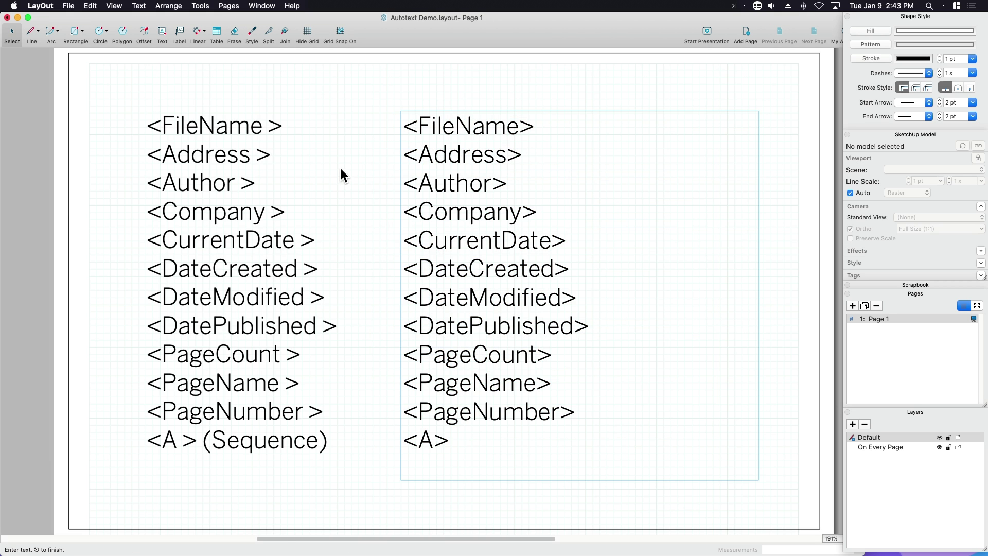
{"action": "left_click", "coordinate": [340, 169]}
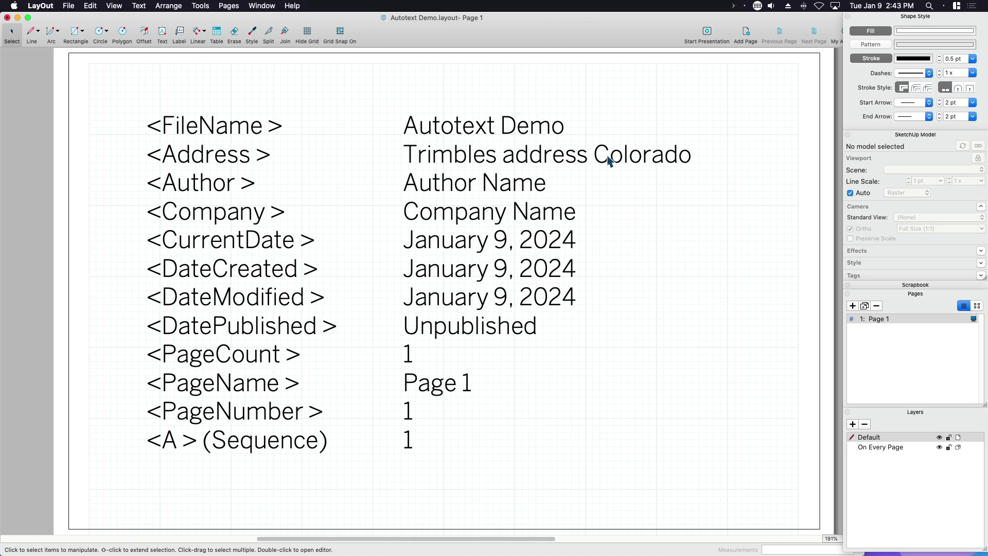
{"action": "left_click", "coordinate": [508, 188]}
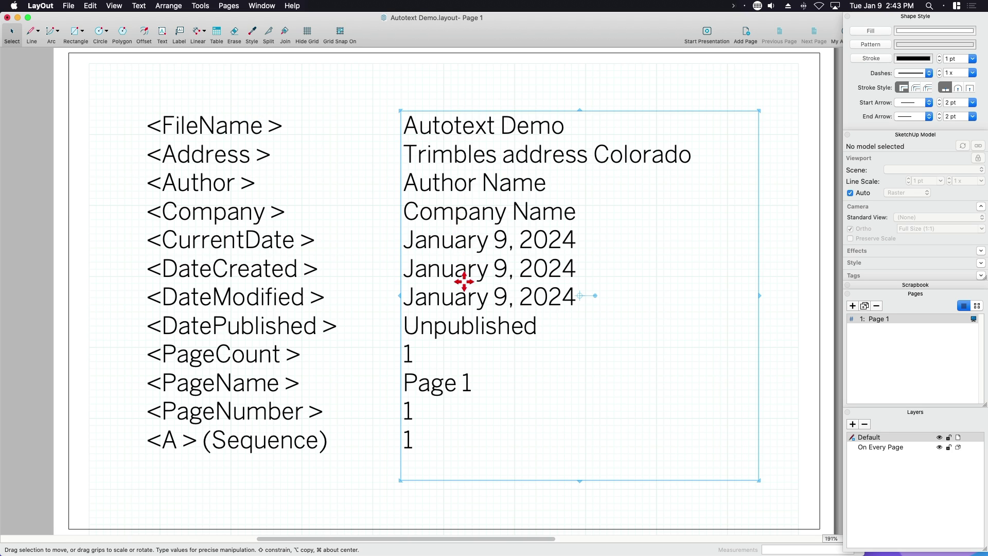
Replace the Author tag's custom text with the author's name in the document setup
{"action": "left_click", "coordinate": [68, 7]}
{"action": "left_click", "coordinate": [115, 156]}
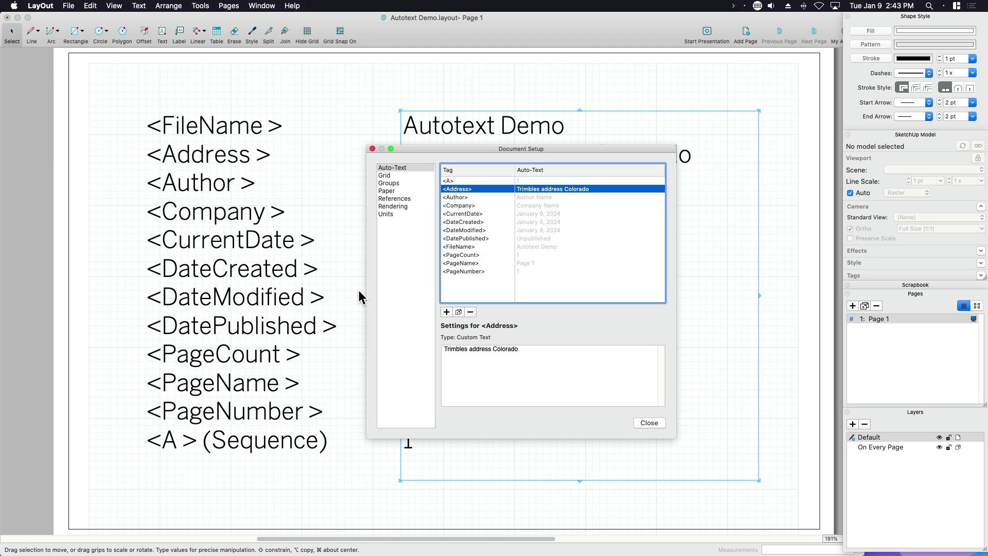
{"action": "left_click", "coordinate": [469, 197]}
{"action": "left_click_drag", "start_coordinate": [459, 364], "coordinate": [441, 352]}
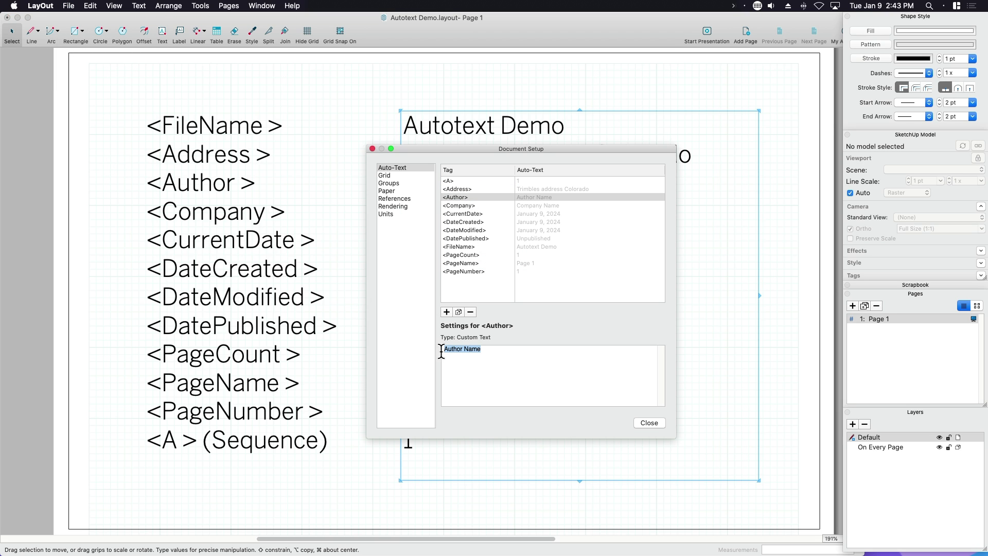
{"action": "type", "text": "Eric S"}
Set the Company tag's custom text to "Trimble SketchUp" and close the document setup
{"action": "left_click", "coordinate": [463, 205]}
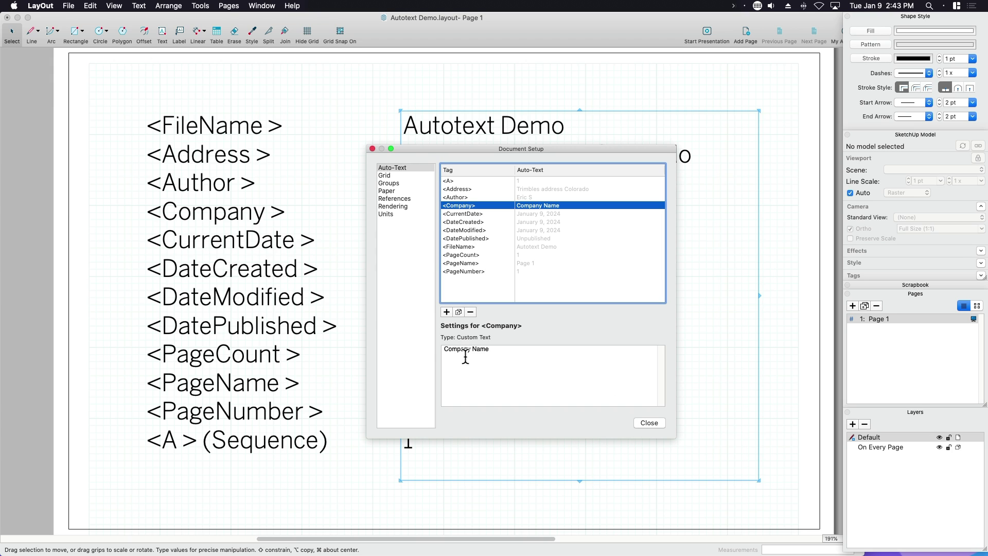
{"action": "type", "text": "Trimbl"}
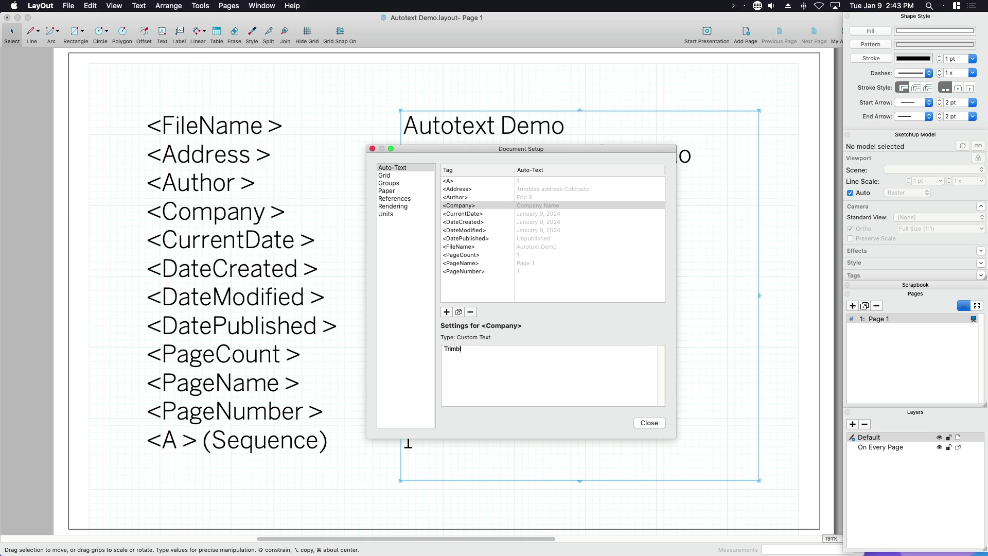
{"action": "type", "text": "e SketchUp"}
{"action": "left_click", "coordinate": [650, 423]}
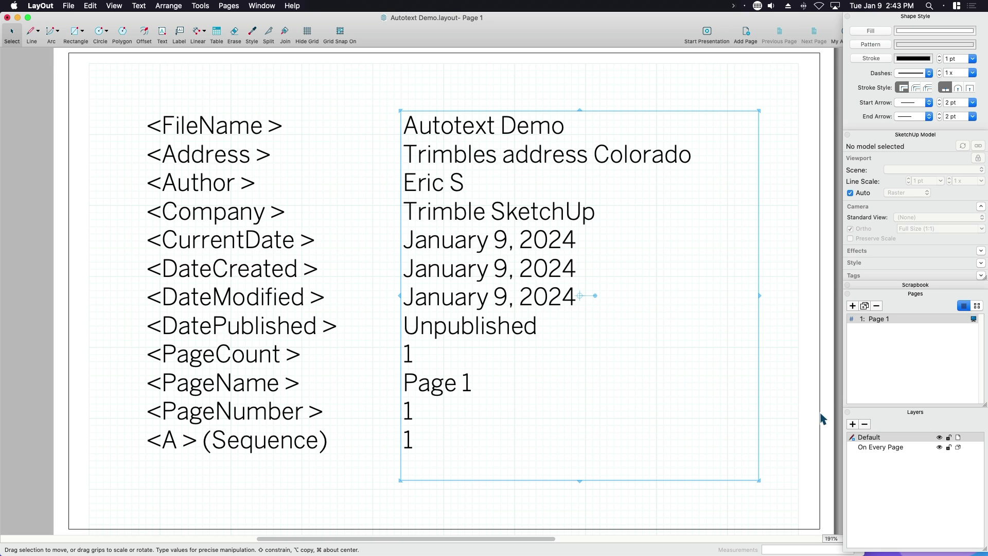
{"action": "left_click", "coordinate": [821, 418]}
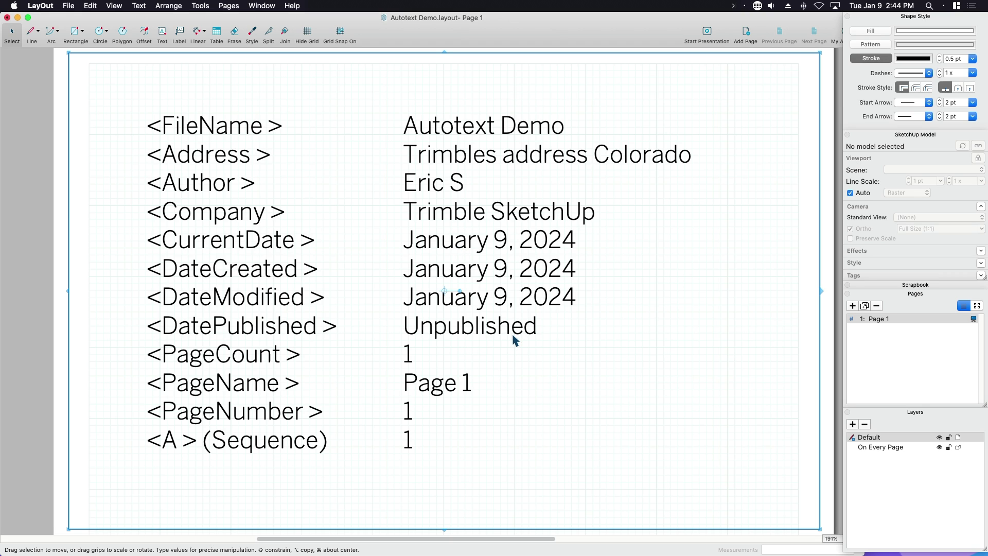
Export the document to the Desktop as a PDF named Autotext Demo and close the PDF preview
{"action": "left_click", "coordinate": [69, 6]}
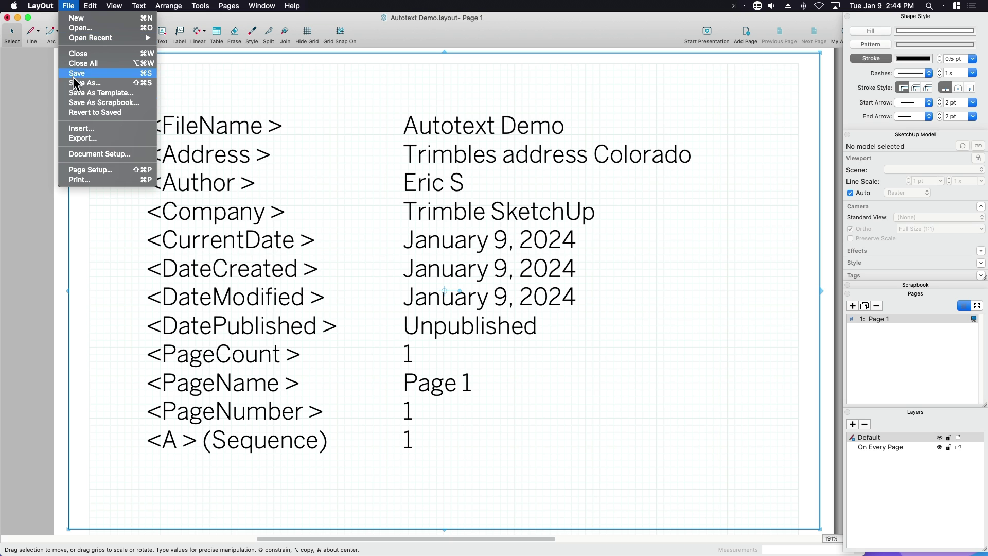
{"action": "left_click", "coordinate": [82, 139]}
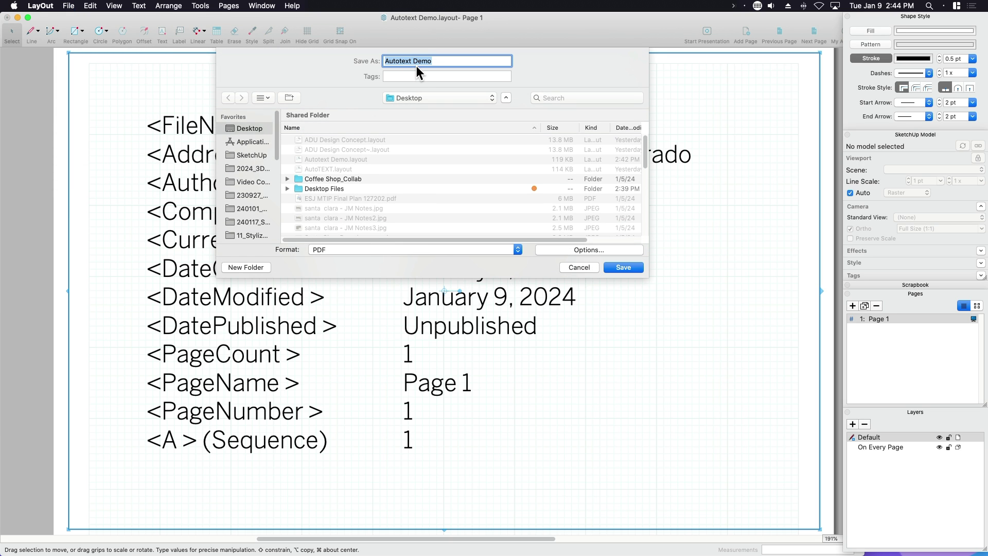
{"action": "left_click", "coordinate": [448, 61]}
{"action": "left_click", "coordinate": [624, 267]}
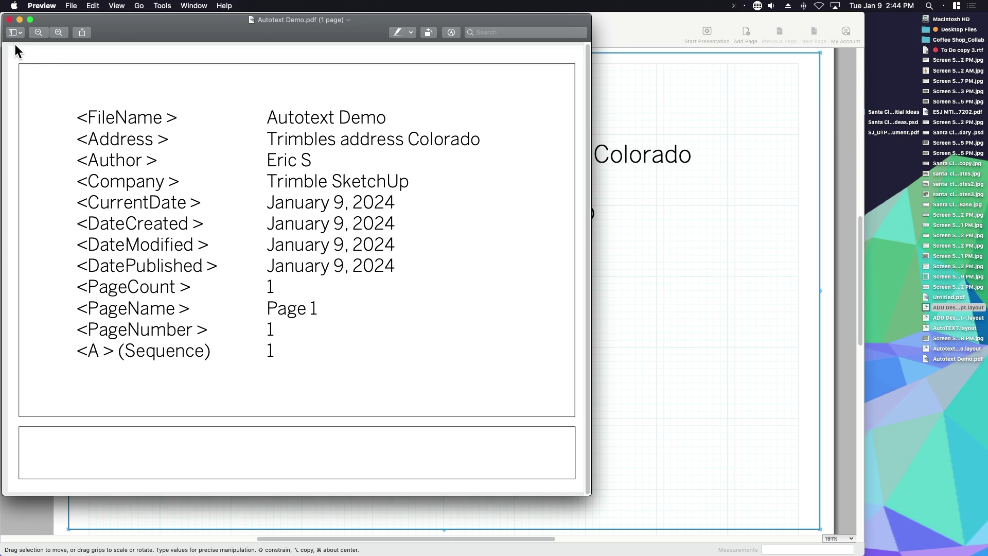
{"action": "left_click", "coordinate": [9, 19]}
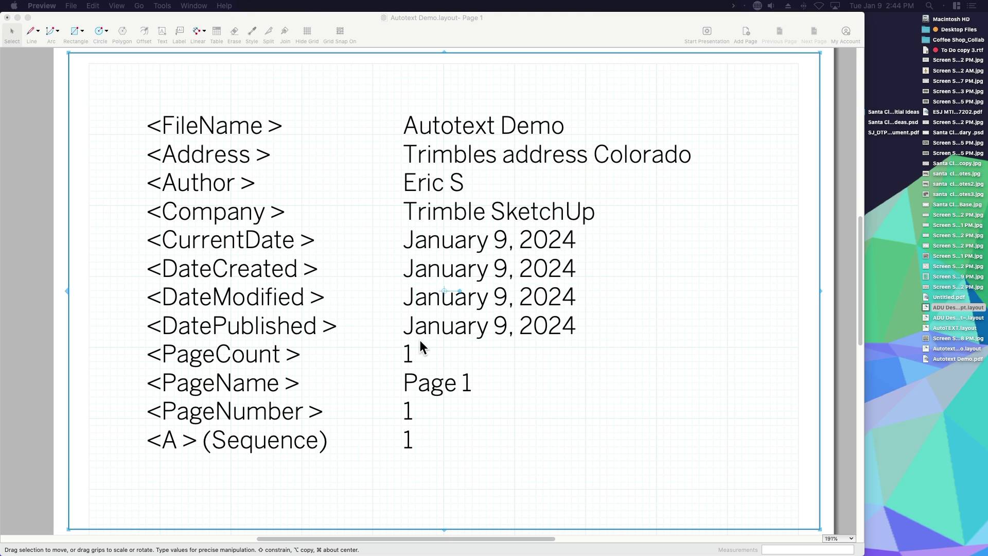
Inspect the tag behind the DatePublished value in the value column without changing the text
{"action": "left_click", "coordinate": [443, 335]}
{"action": "double_click", "coordinate": [504, 326]}
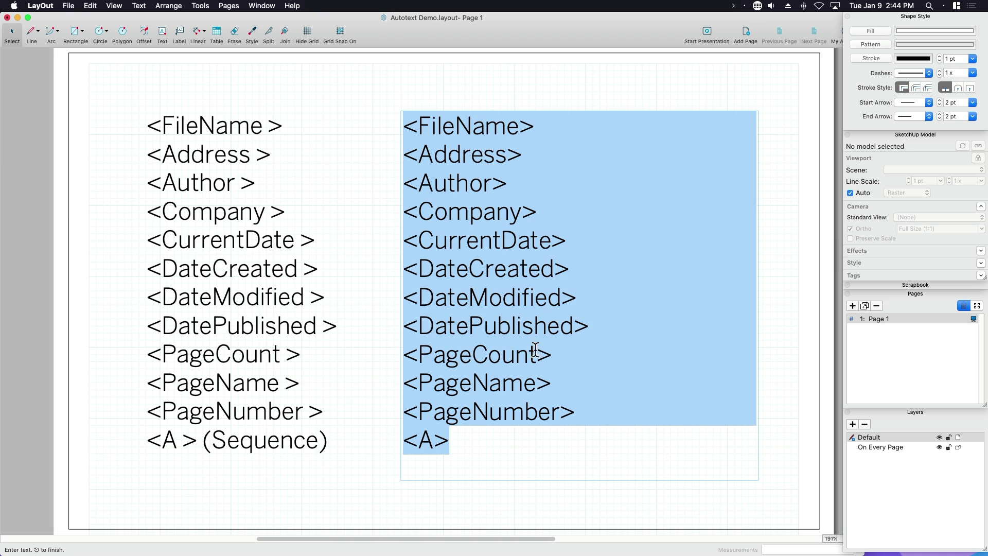
{"action": "left_click", "coordinate": [503, 324]}
{"action": "left_click_drag", "start_coordinate": [574, 326], "coordinate": [418, 326]}
{"action": "left_click", "coordinate": [392, 351]}
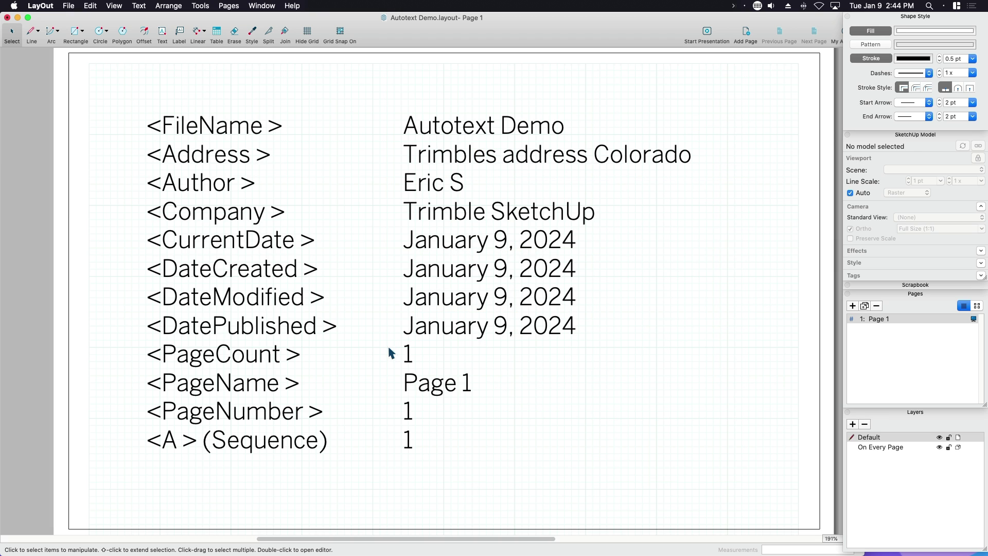
Add five new pages to the document and return to Page 1 to check the PageCount value
{"action": "left_click", "coordinate": [452, 366]}
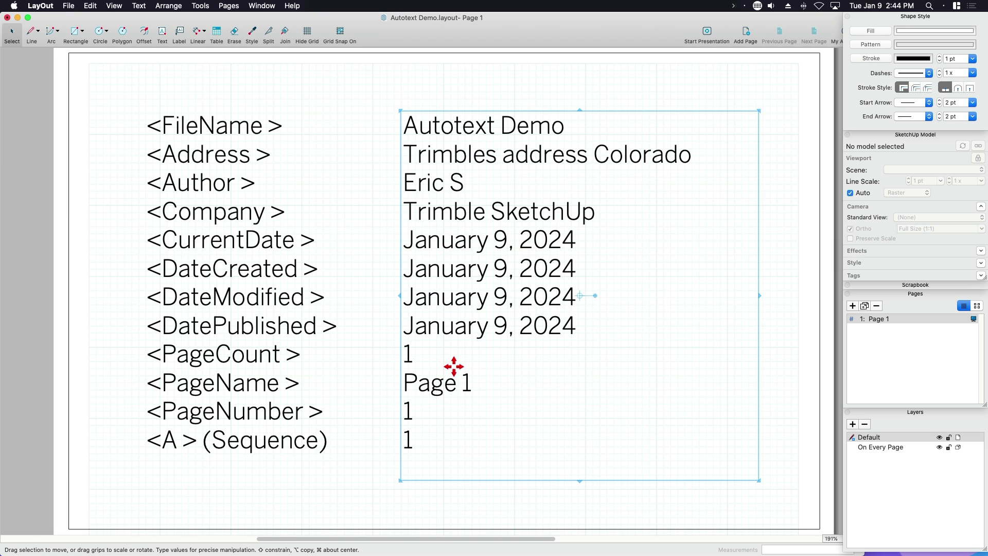
{"action": "scroll", "coordinate": [452, 360], "scroll_direction": "down", "scroll_amount": 1}
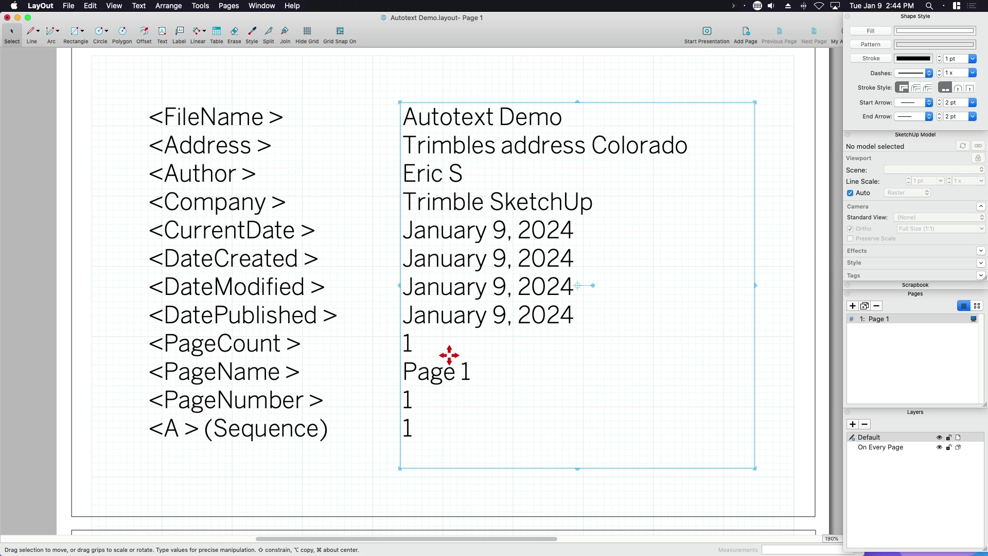
{"action": "left_click", "coordinate": [481, 368]}
{"action": "scroll", "coordinate": [482, 368], "scroll_direction": "down", "scroll_amount": 3}
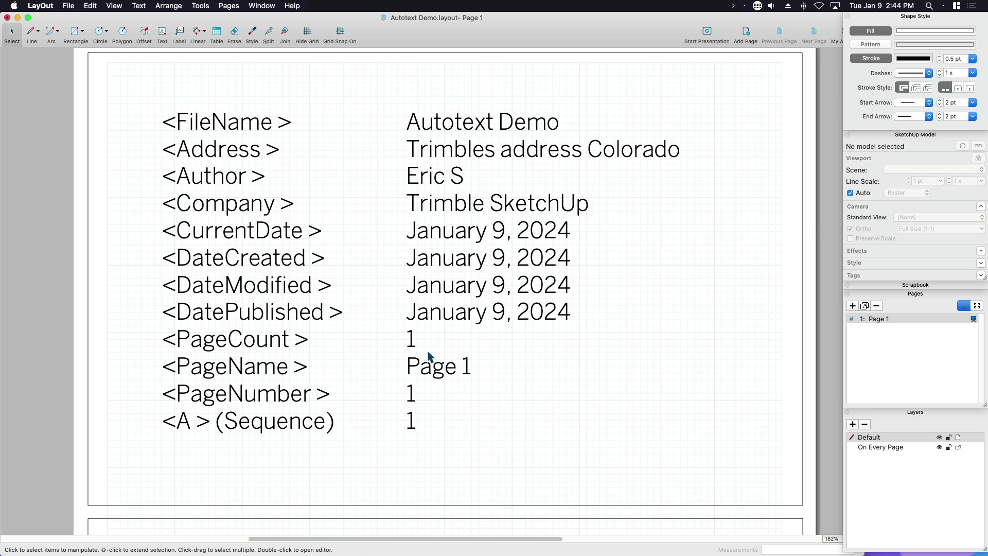
{"action": "left_click", "coordinate": [852, 306]}
{"action": "left_click", "coordinate": [852, 305]}
{"action": "left_click", "coordinate": [852, 306]}
{"action": "left_click", "coordinate": [852, 306]}
{"action": "left_click", "coordinate": [852, 306]}
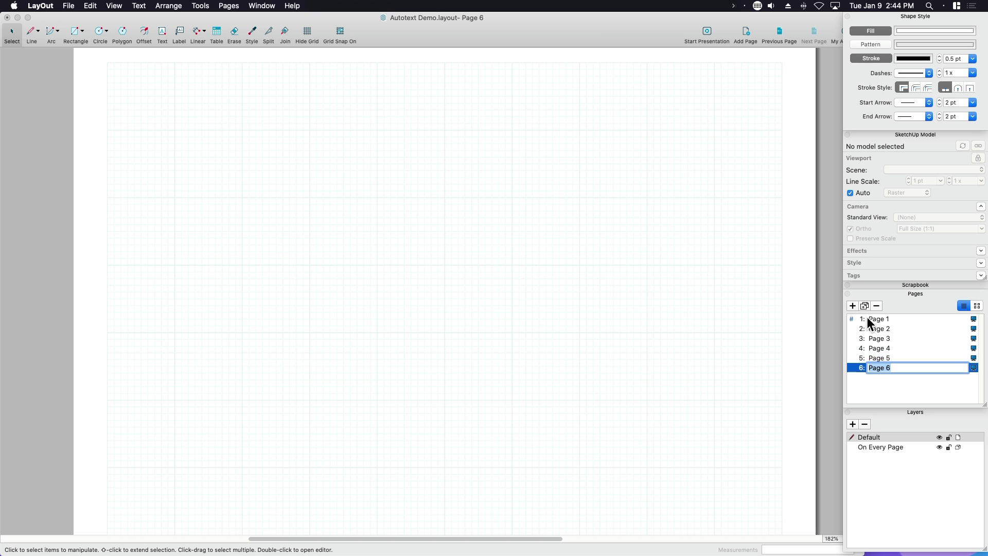
{"action": "left_click", "coordinate": [879, 319]}
{"action": "left_click", "coordinate": [416, 347]}
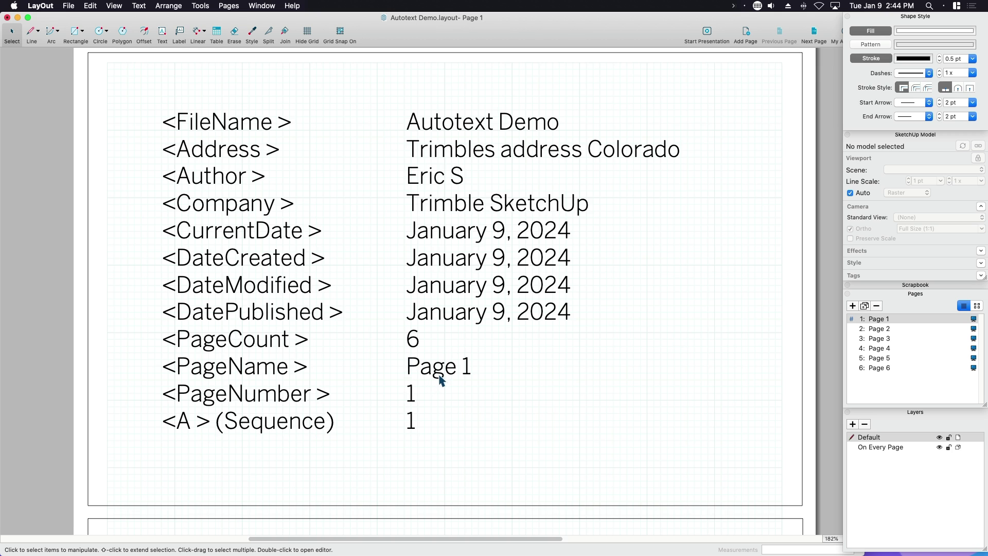
Rename Page 1 as "Auto Text Template"
{"action": "scroll", "coordinate": [434, 380], "scroll_direction": "down", "scroll_amount": 1}
{"action": "double_click", "coordinate": [874, 319]}
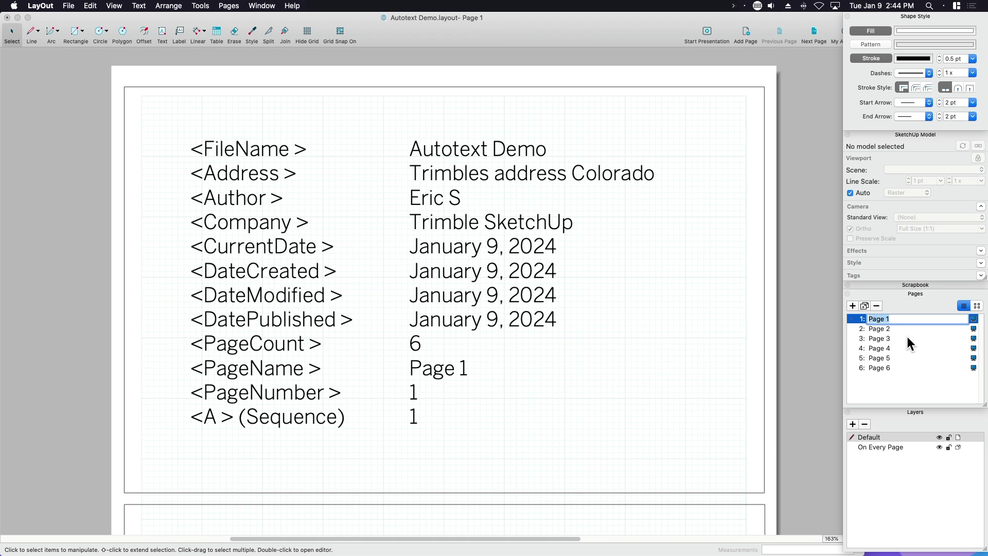
{"action": "type", "text": "Auto Text Template"}
{"action": "key", "text": "Return"}
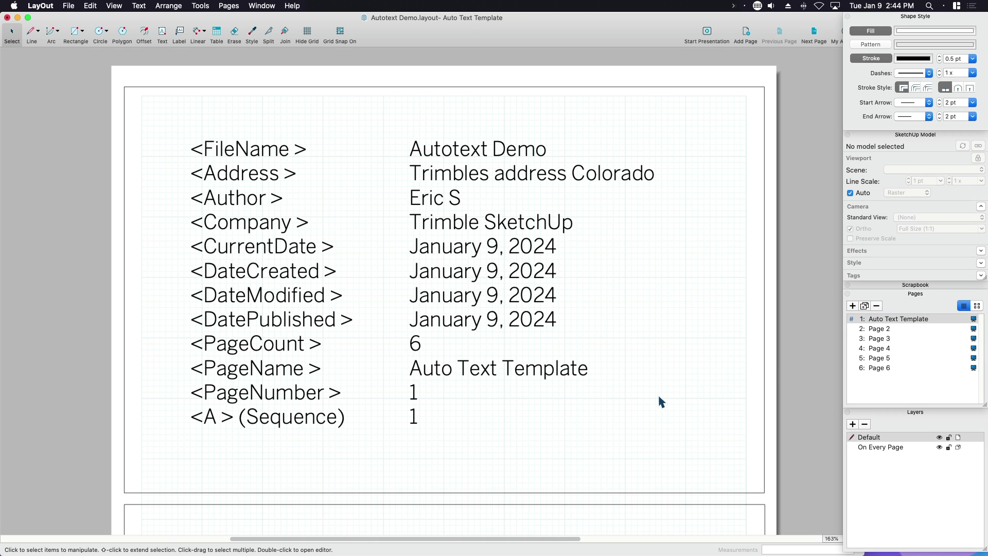
Move the Auto Text Template page below Page 2 in the page order
{"action": "scroll", "coordinate": [443, 393], "scroll_direction": "up", "scroll_amount": 3}
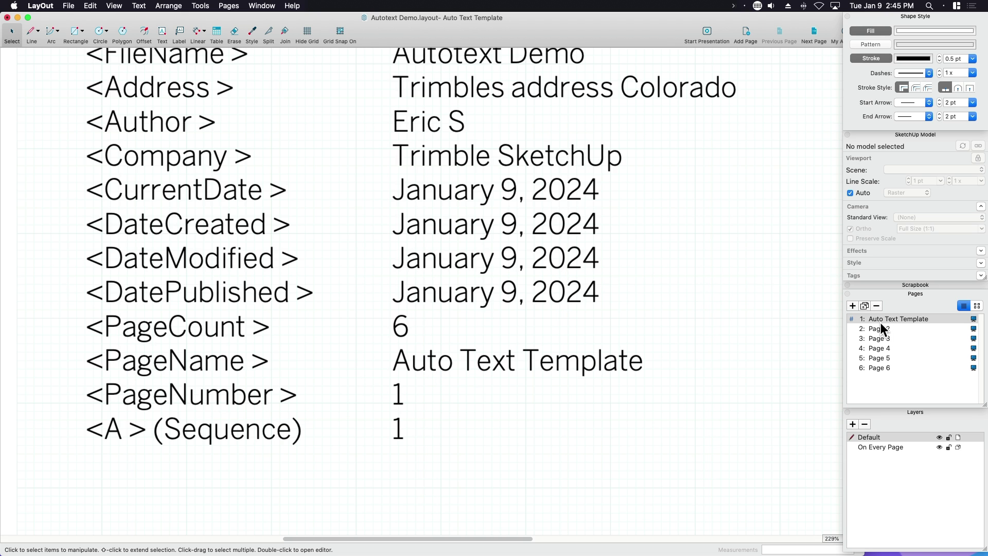
{"action": "scroll", "coordinate": [560, 366], "scroll_direction": "down", "scroll_amount": 2}
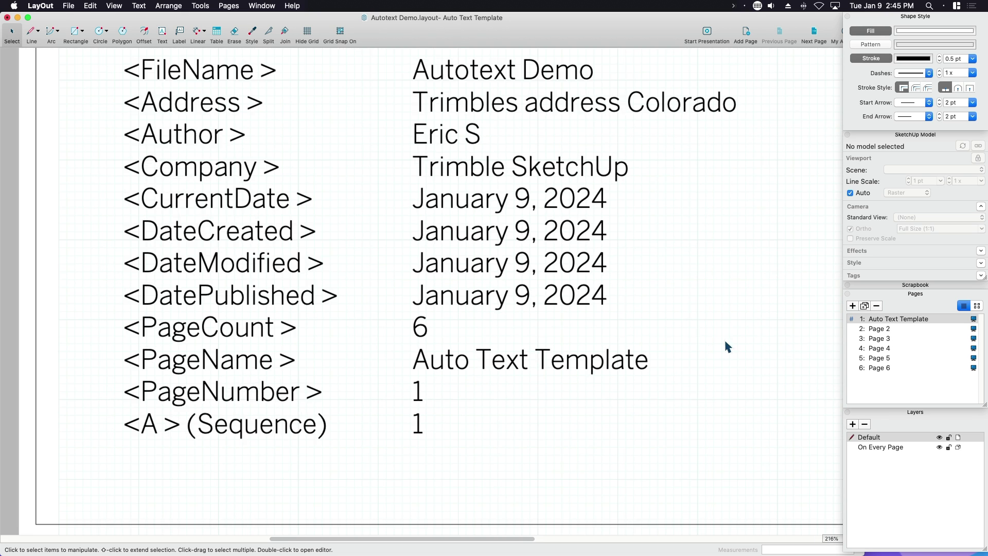
{"action": "left_click", "coordinate": [417, 402]}
{"action": "scroll", "coordinate": [418, 401], "scroll_direction": "down", "scroll_amount": 3}
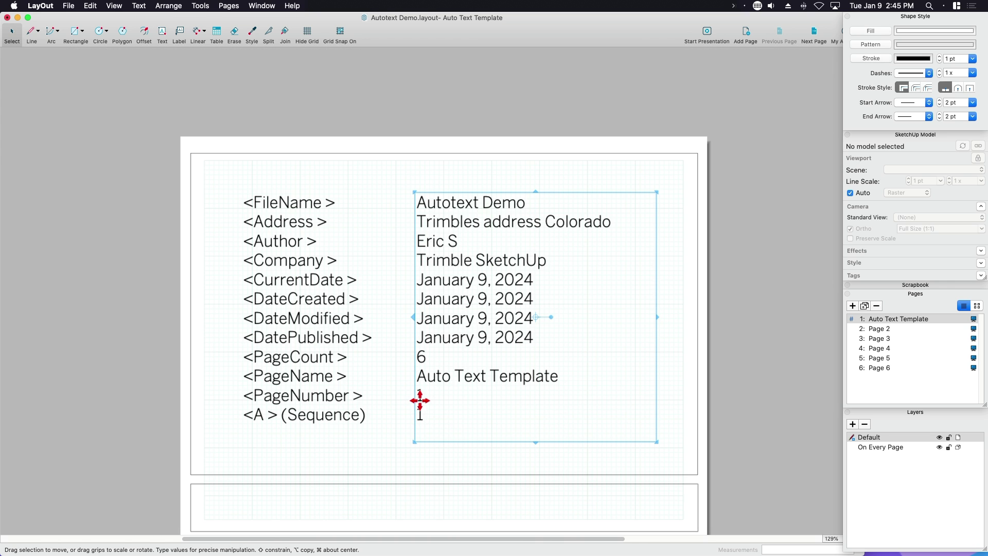
{"action": "scroll", "coordinate": [433, 400], "scroll_direction": "up", "scroll_amount": 1}
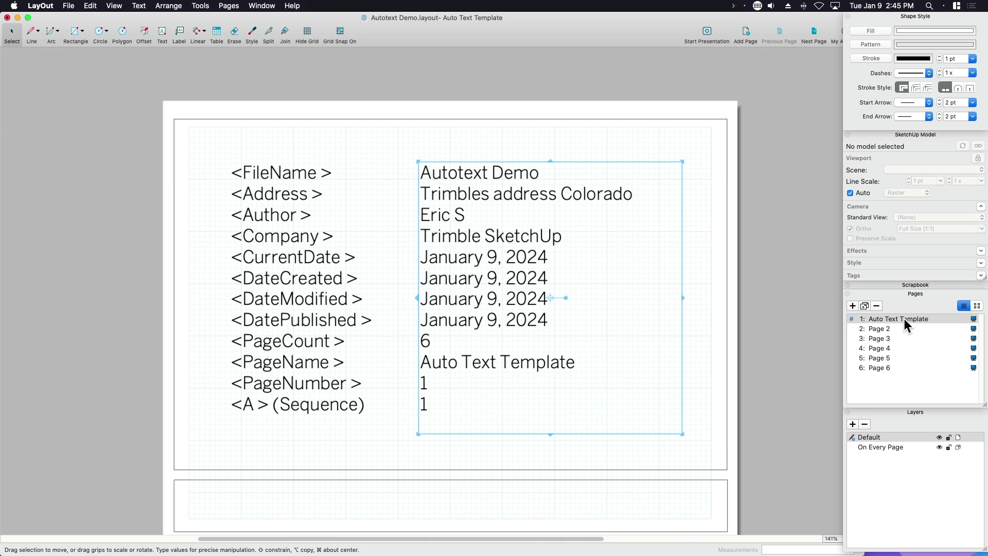
{"action": "left_click_drag", "start_coordinate": [904, 319], "coordinate": [899, 332]}
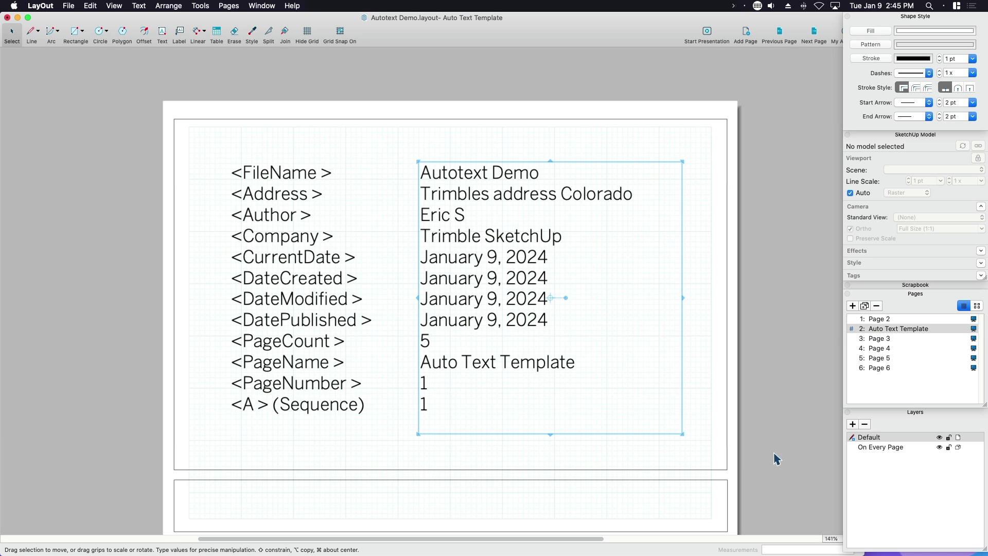
{"action": "left_click", "coordinate": [731, 461]}
Set the start page of the <PageNumber> auto-text tag to Page 2 in Document Setup
{"action": "left_click", "coordinate": [421, 400]}
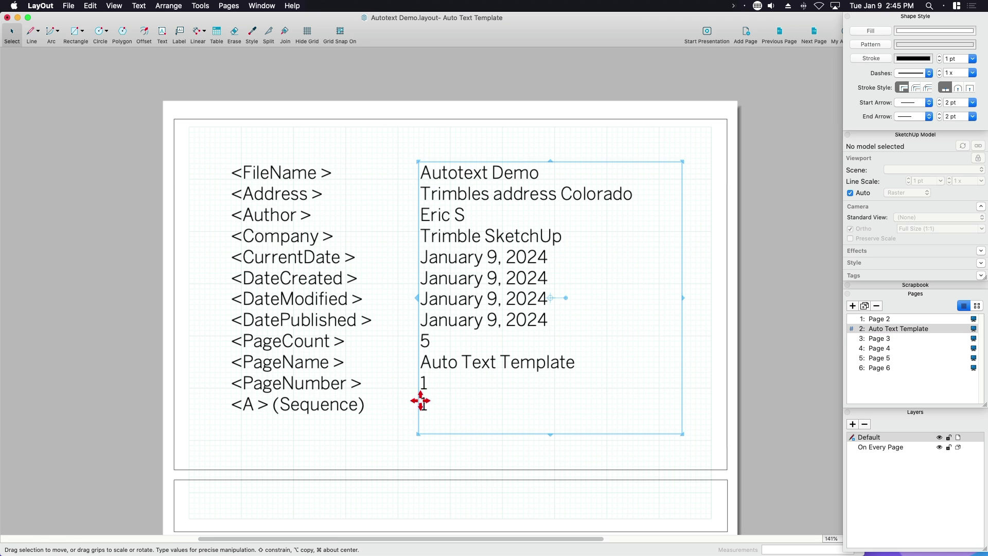
{"action": "left_click", "coordinate": [68, 6]}
{"action": "left_click", "coordinate": [98, 155]}
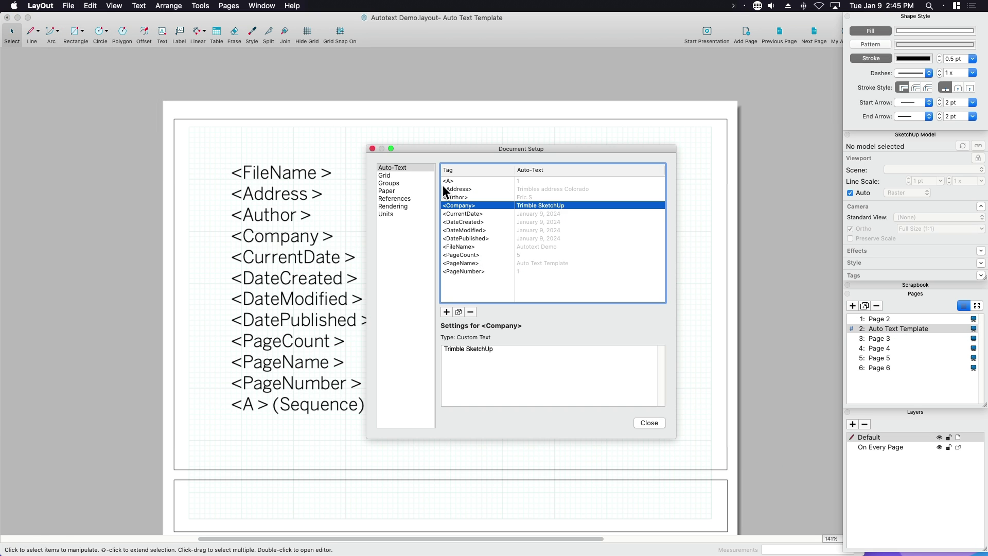
{"action": "left_click", "coordinate": [473, 271]}
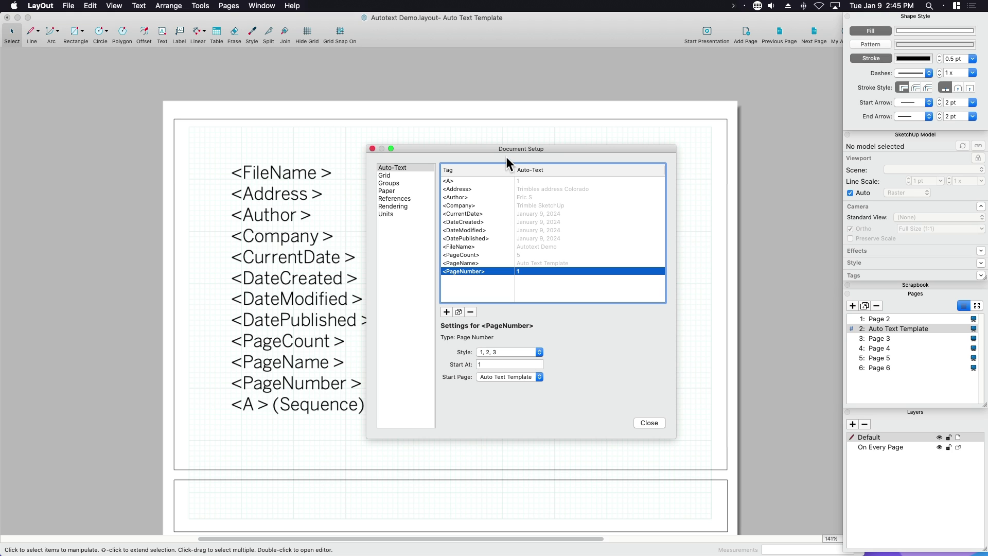
{"action": "left_click_drag", "start_coordinate": [507, 157], "coordinate": [508, 127]}
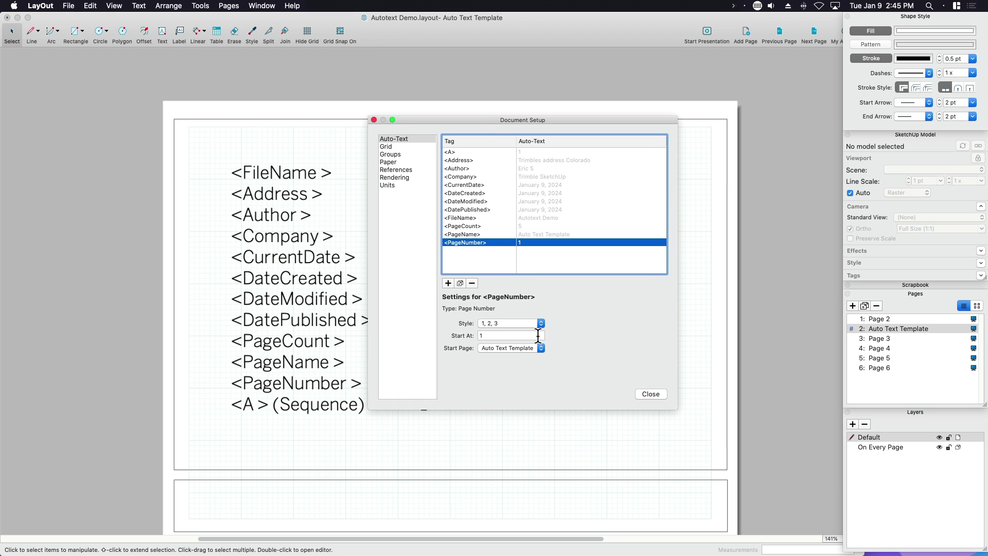
{"action": "left_click", "coordinate": [493, 347]}
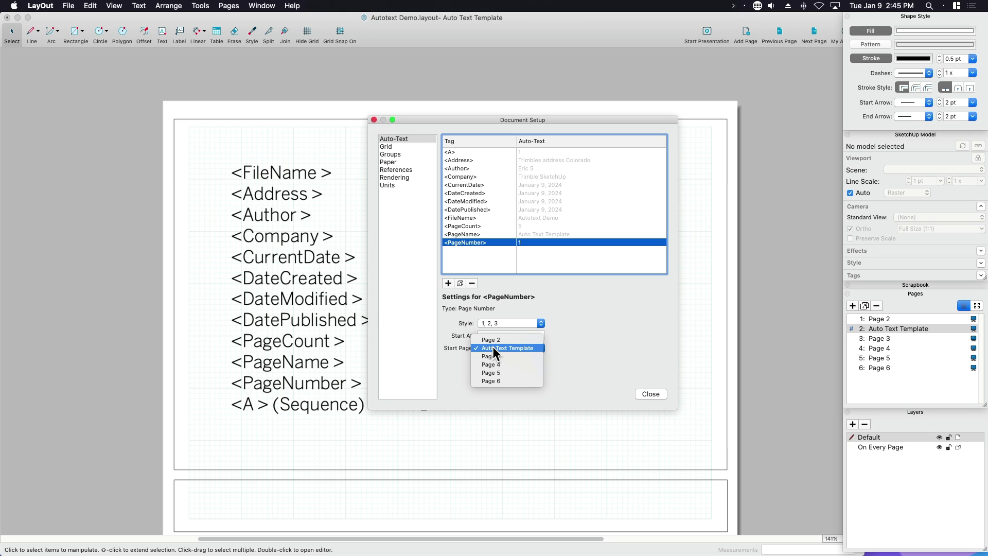
{"action": "left_click", "coordinate": [530, 338]}
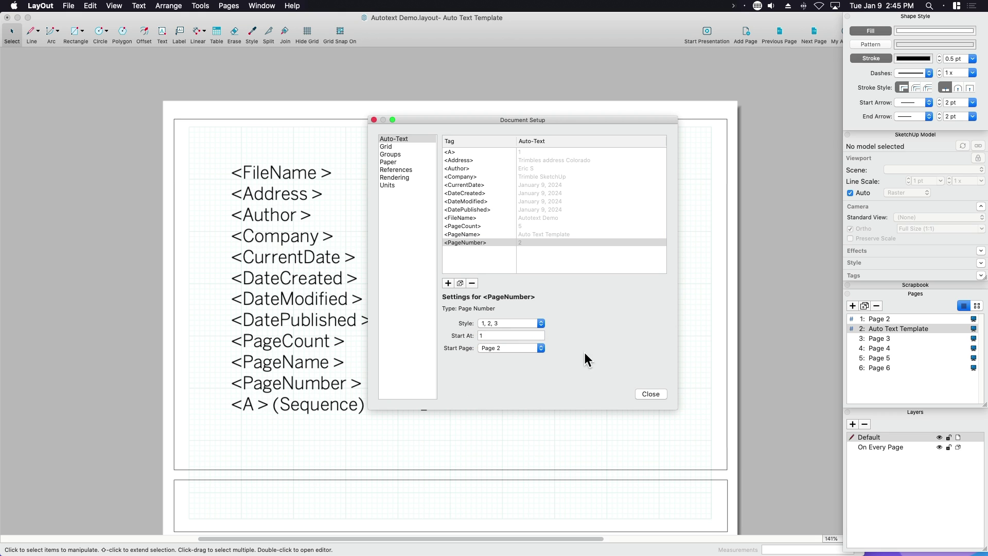
{"action": "left_click", "coordinate": [662, 394]}
Add a second sequence entry on a new line below the Sequence value in the value column
{"action": "left_click", "coordinate": [586, 419]}
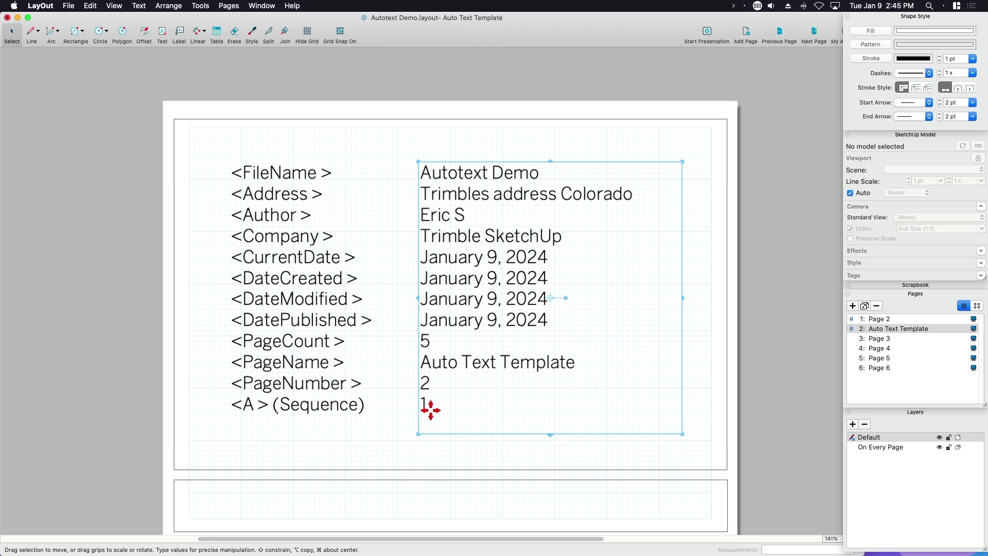
{"action": "scroll", "coordinate": [430, 406], "scroll_direction": "down", "scroll_amount": 2}
{"action": "left_click", "coordinate": [421, 394]}
{"action": "left_click", "coordinate": [419, 385]}
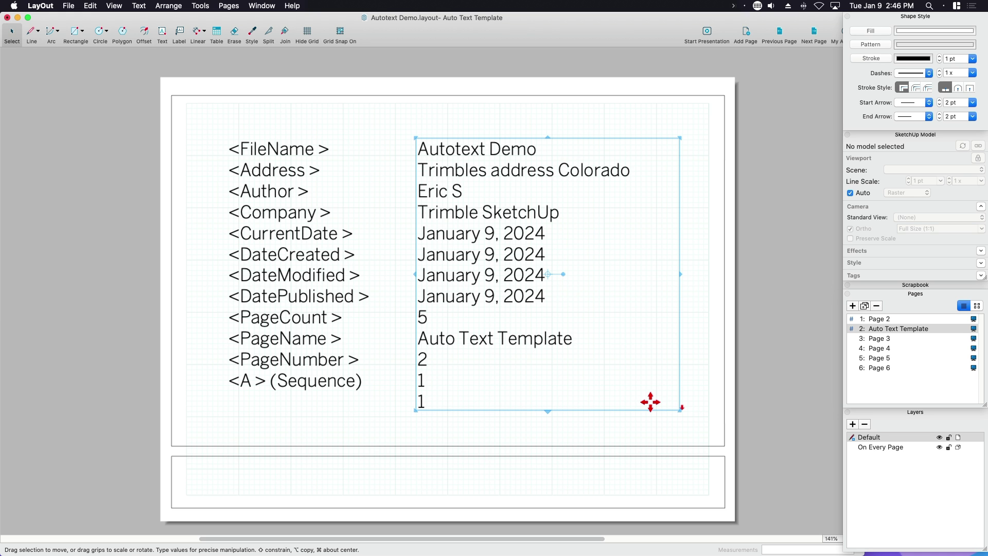
Switch to the ADU Design Concept document and select the auto-text value column on its Template Page
{"action": "key", "text": "ctrl+Up"}
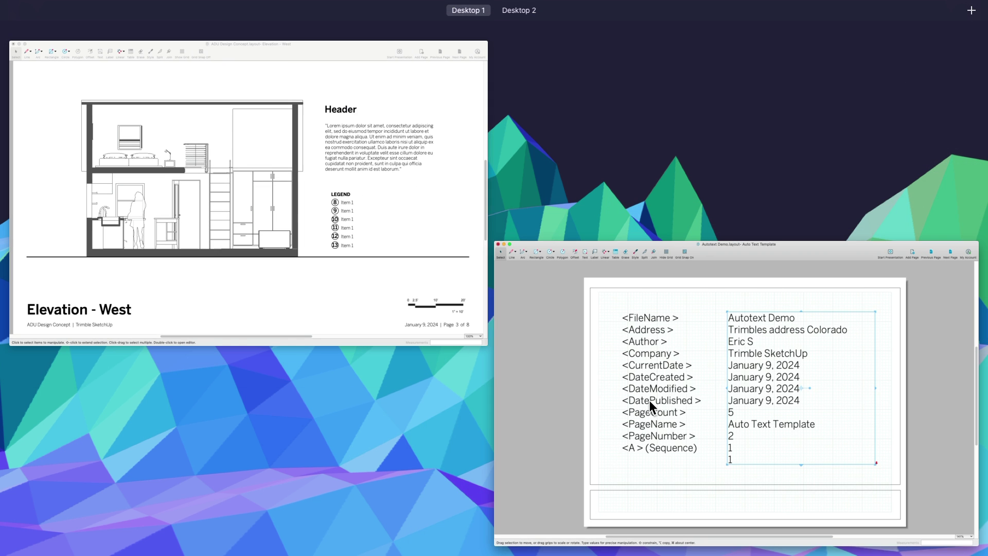
{"action": "left_click", "coordinate": [348, 303]}
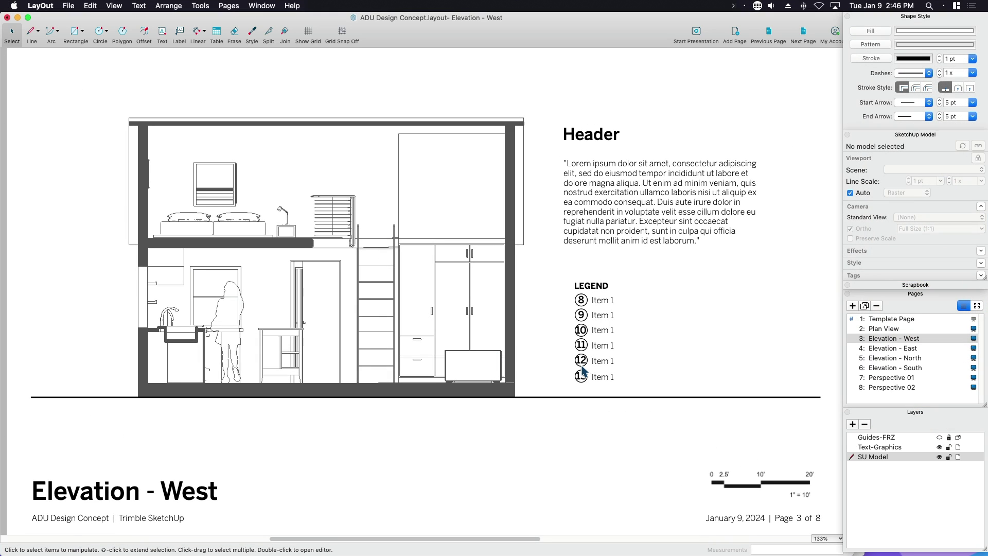
{"action": "scroll", "coordinate": [582, 373], "scroll_direction": "down", "scroll_amount": 3}
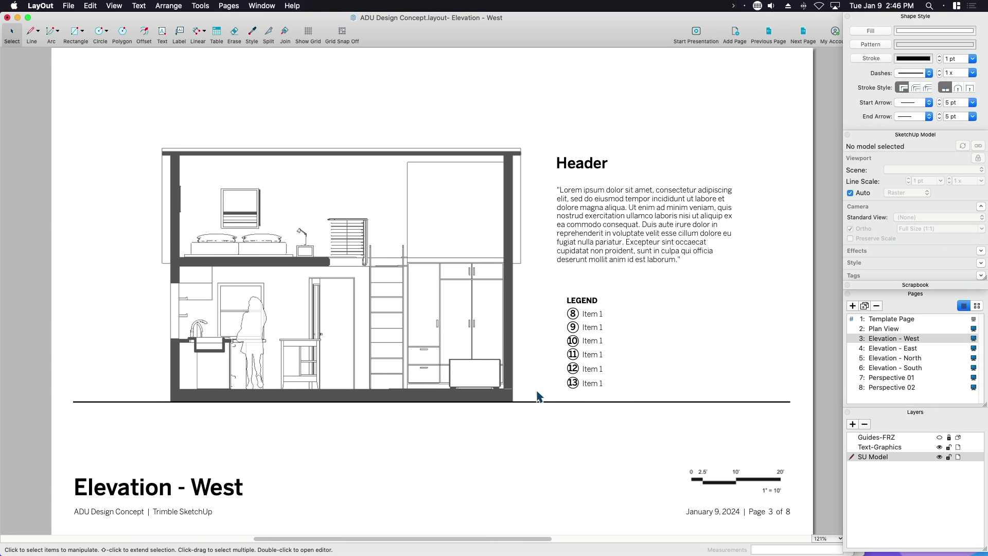
{"action": "scroll", "coordinate": [535, 396], "scroll_direction": "down", "scroll_amount": 2}
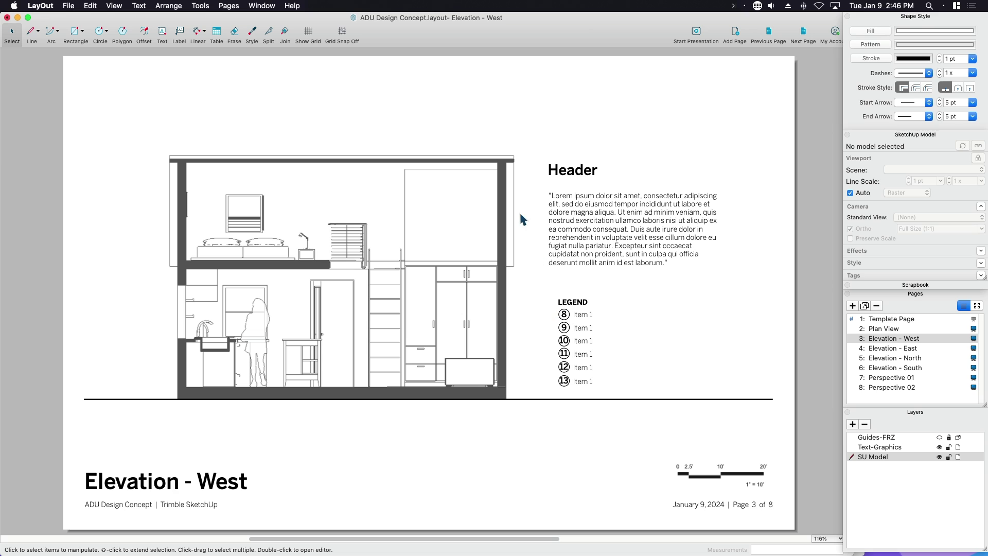
{"action": "left_click", "coordinate": [879, 320]}
{"action": "left_click", "coordinate": [383, 260]}
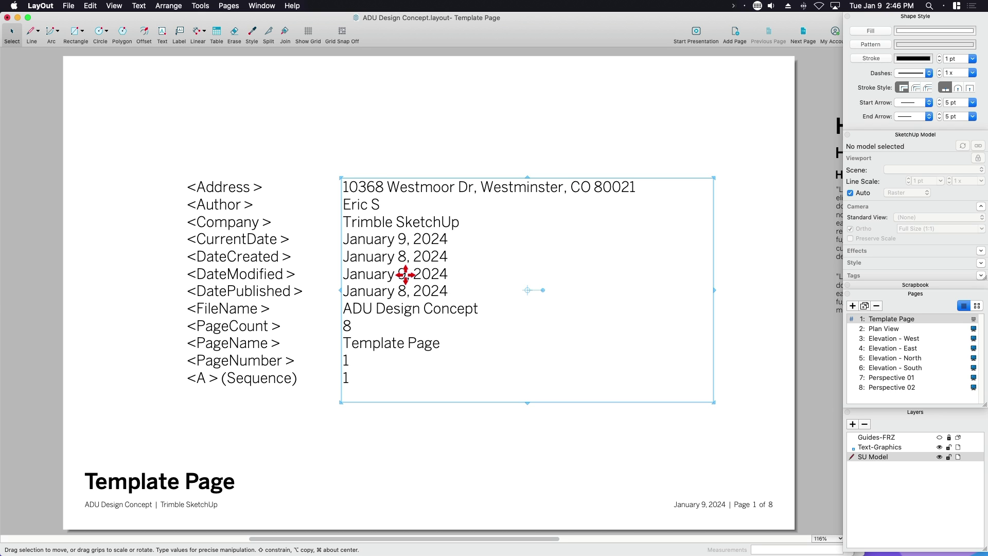
Compare the titles and footers of the Plan View, Elevation - West and Template Page pages, ending on Plan View
{"action": "left_click", "coordinate": [890, 330]}
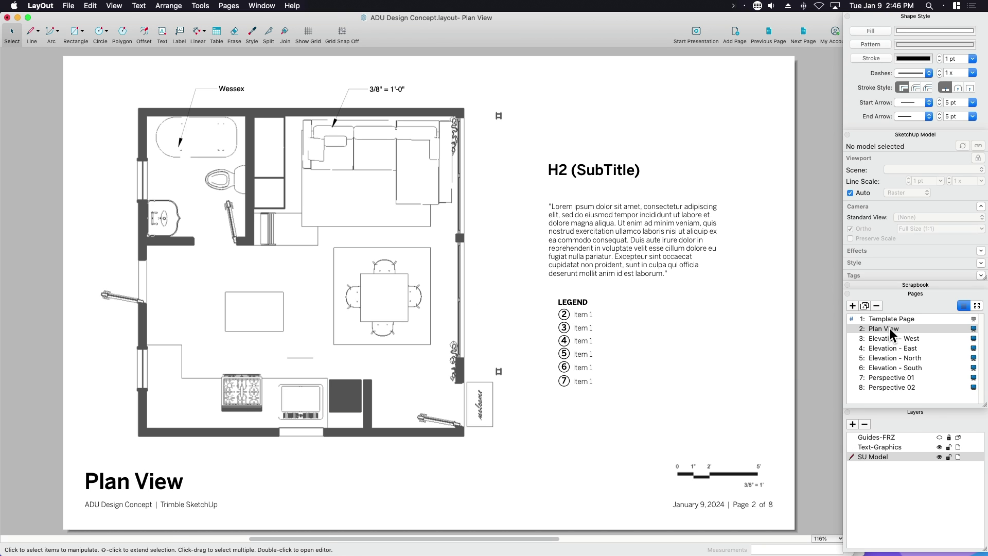
{"action": "left_click", "coordinate": [893, 340]}
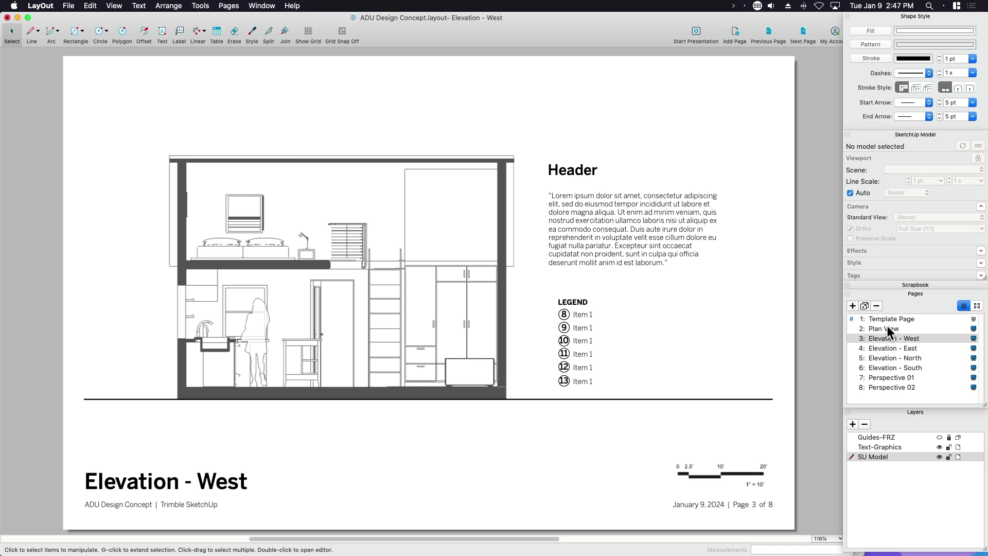
{"action": "left_click", "coordinate": [887, 330]}
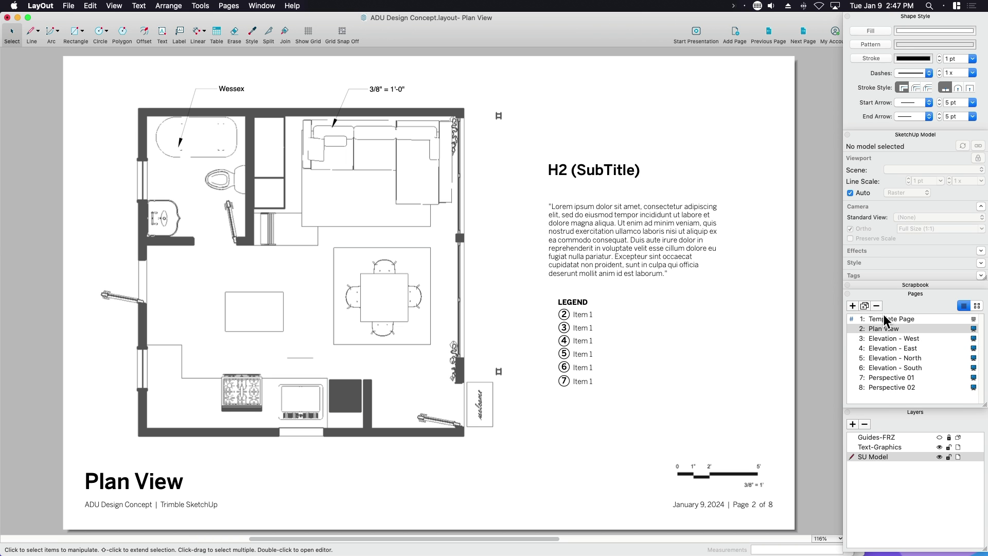
{"action": "left_click", "coordinate": [885, 319]}
{"action": "left_click", "coordinate": [887, 329]}
Inspect the tag behind the large Plan View title without changing the text
{"action": "left_click", "coordinate": [160, 489]}
{"action": "double_click", "coordinate": [162, 482]}
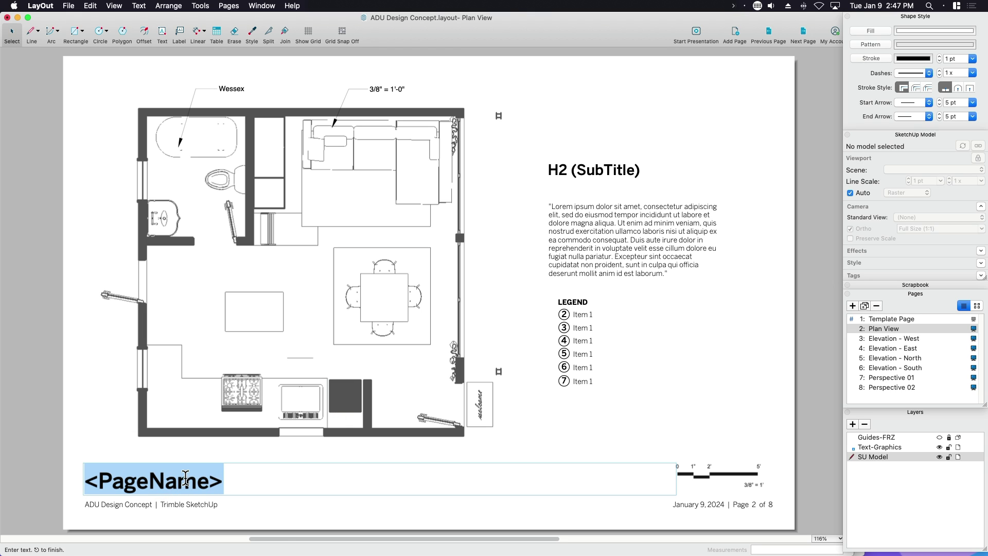
{"action": "left_click", "coordinate": [96, 458]}
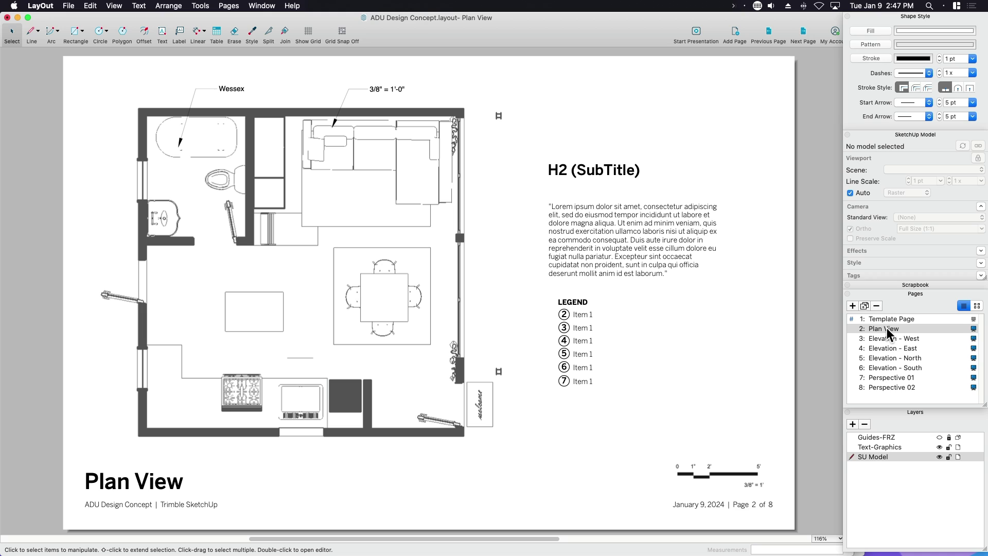
Rename the Plan View page as "Site Plan View"
{"action": "double_click", "coordinate": [883, 328]}
{"action": "left_click", "coordinate": [883, 329]}
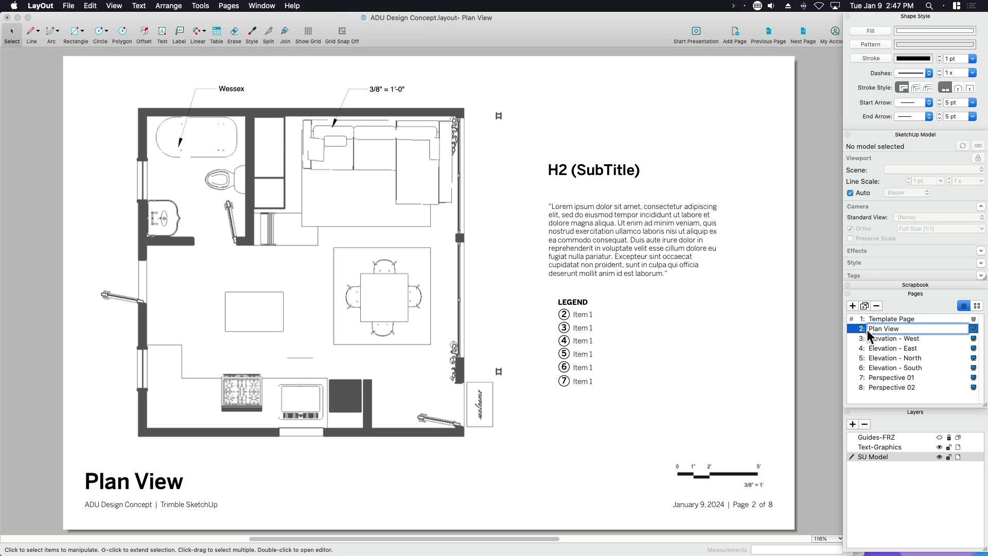
{"action": "left_click", "coordinate": [869, 329]}
{"action": "type", "text": "Site"}
{"action": "left_click", "coordinate": [77, 393]}
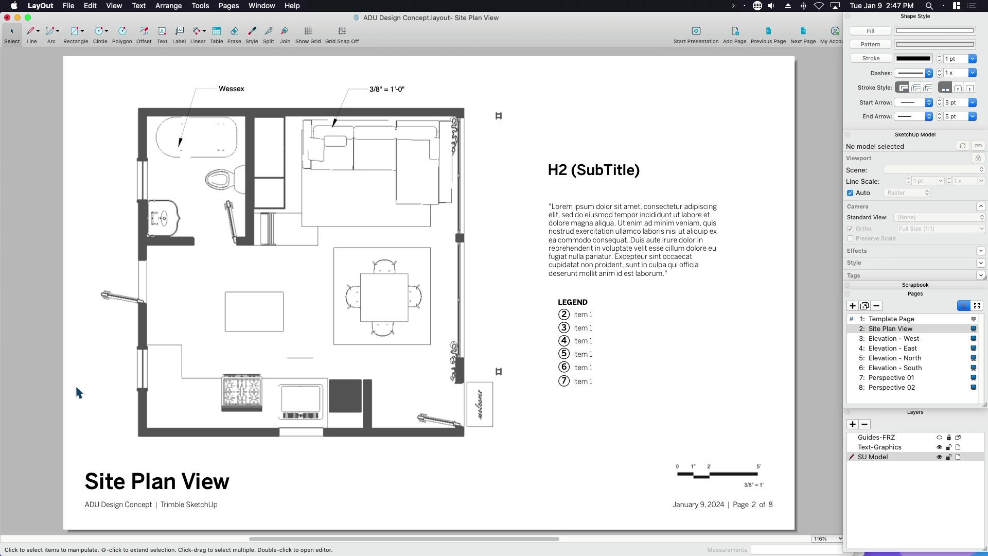
Inspect the tags behind the file name and company in the footer line under the Site Plan View title
{"action": "left_click", "coordinate": [167, 493]}
{"action": "left_click", "coordinate": [175, 506]}
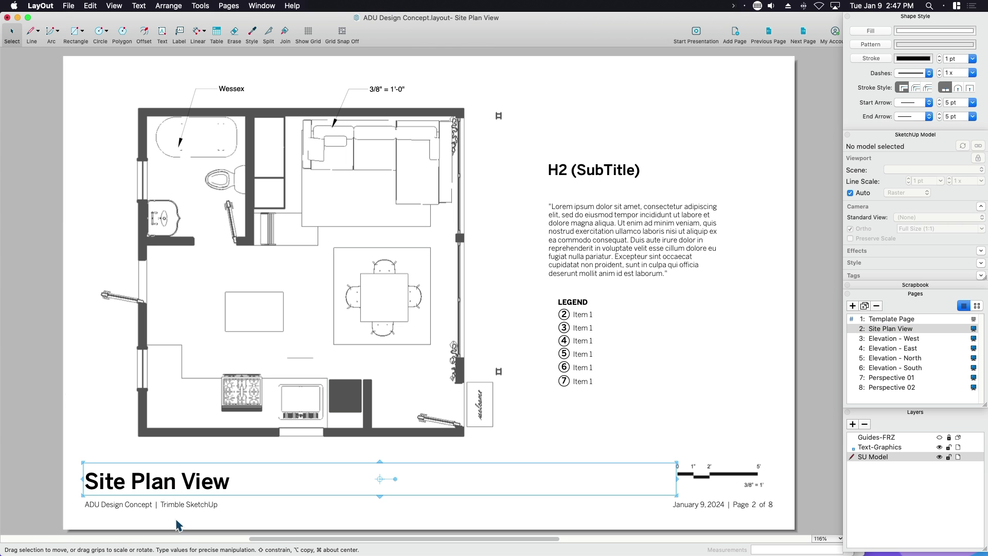
{"action": "scroll", "coordinate": [155, 509], "scroll_direction": "up", "scroll_amount": 2}
{"action": "scroll", "coordinate": [162, 497], "scroll_direction": "up", "scroll_amount": 3}
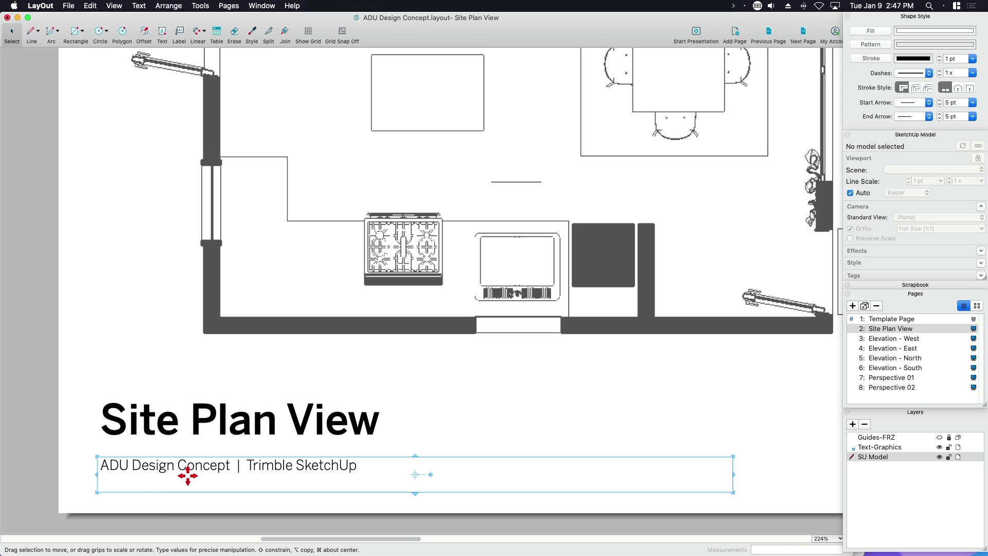
{"action": "double_click", "coordinate": [187, 473]}
{"action": "left_click_drag", "start_coordinate": [176, 465], "coordinate": [99, 459]}
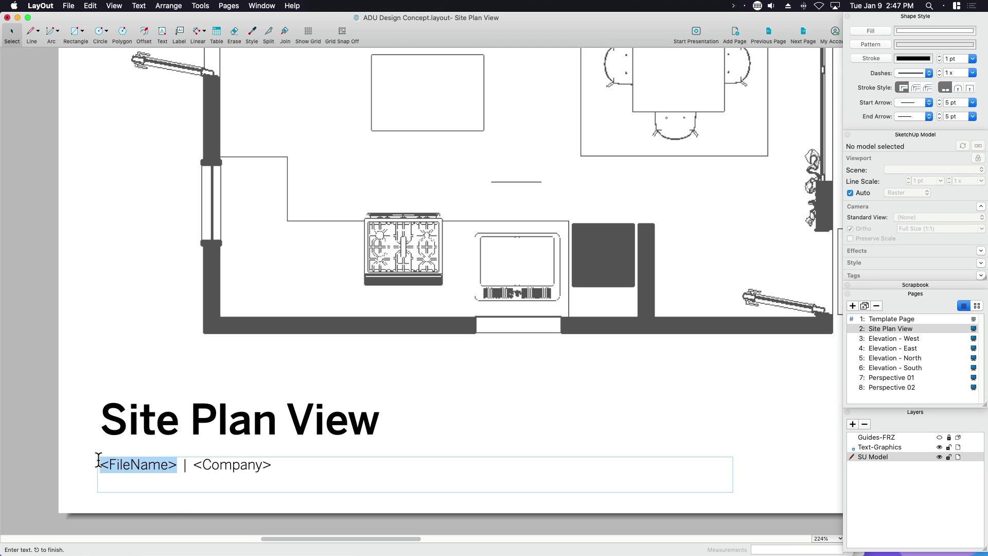
{"action": "left_click", "coordinate": [88, 469]}
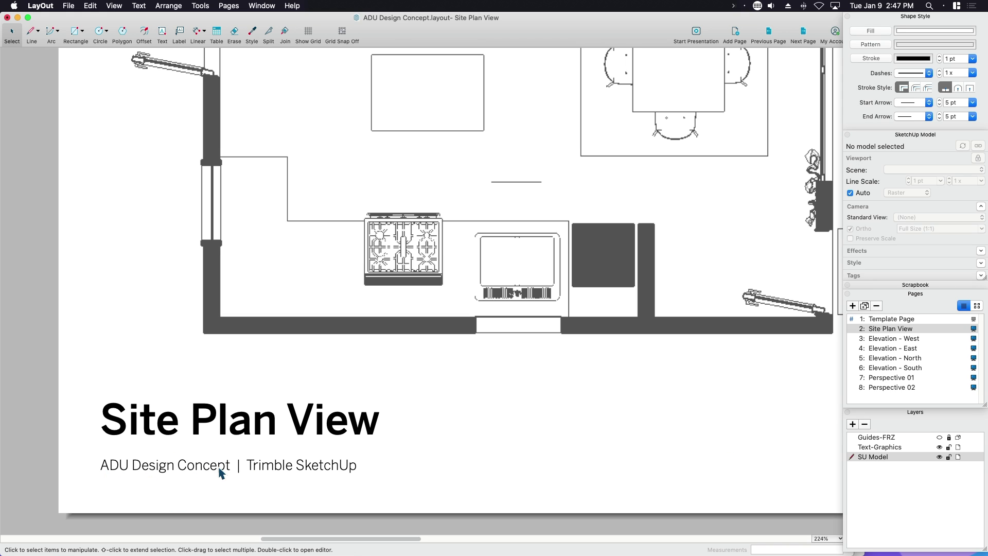
{"action": "double_click", "coordinate": [277, 472]}
{"action": "left_click_drag", "start_coordinate": [192, 465], "coordinate": [297, 468]}
{"action": "left_click", "coordinate": [429, 434]}
Inspect the tags behind the date, page number and page count in the footer below the scale bar
{"action": "scroll", "coordinate": [394, 426], "scroll_direction": "down", "scroll_amount": 6}
{"action": "scroll", "coordinate": [598, 434], "scroll_direction": "up", "scroll_amount": 7}
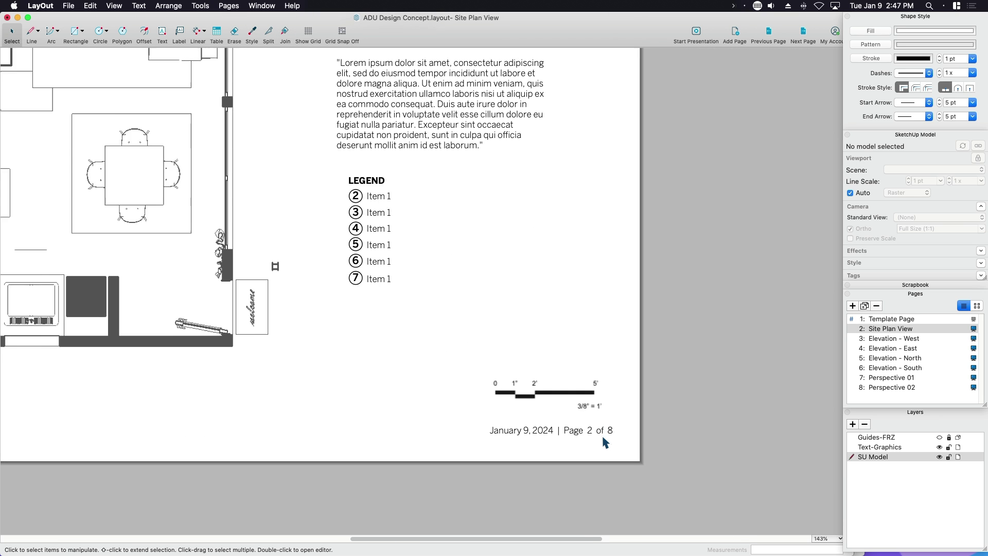
{"action": "scroll", "coordinate": [605, 443], "scroll_direction": "up", "scroll_amount": 1}
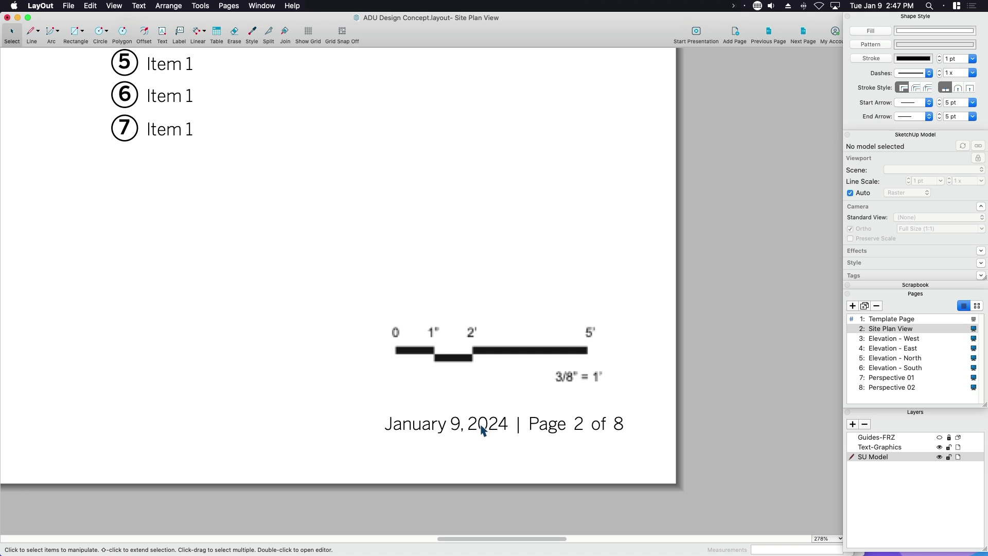
{"action": "double_click", "coordinate": [482, 430]}
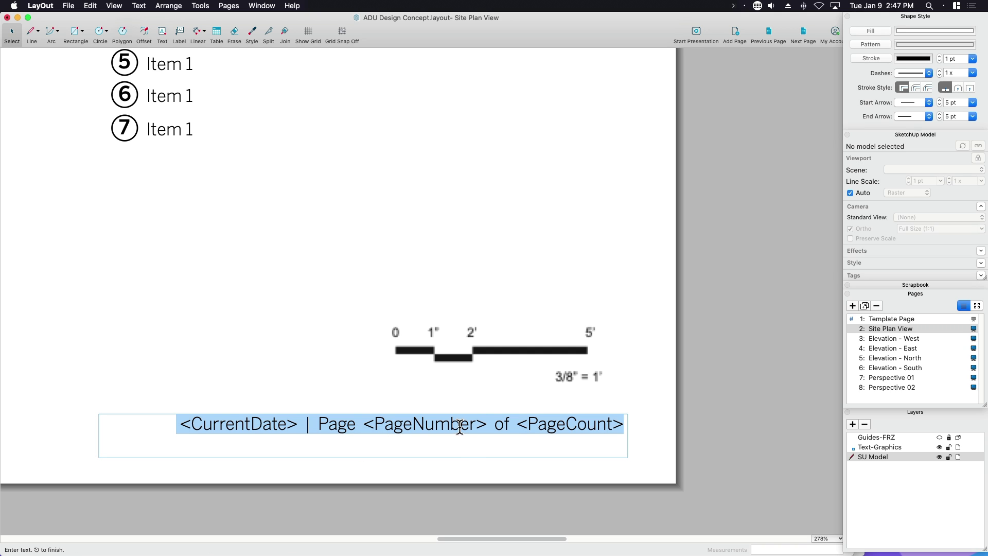
{"action": "left_click", "coordinate": [483, 468]}
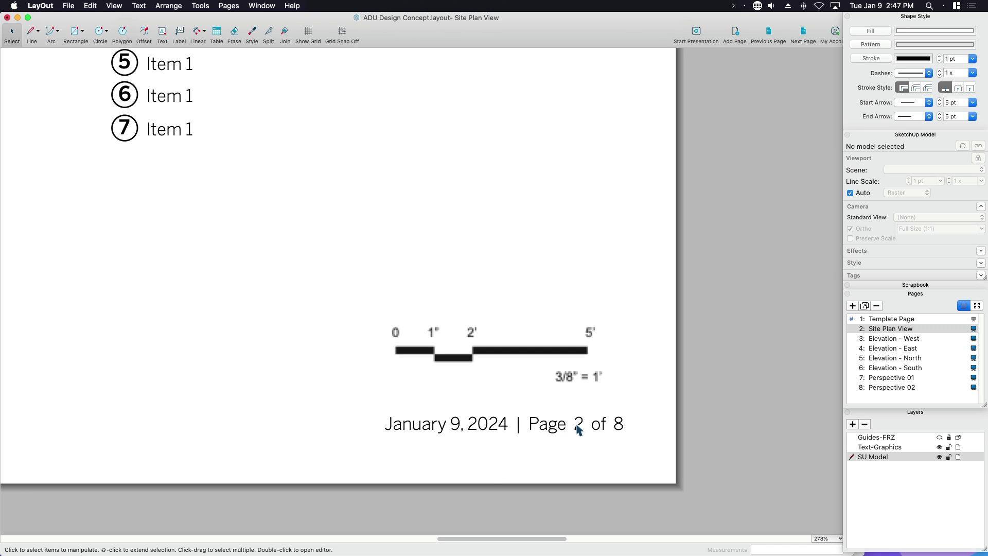
{"action": "left_click", "coordinate": [614, 426]}
{"action": "double_click", "coordinate": [614, 426]}
{"action": "left_click_drag", "start_coordinate": [622, 426], "coordinate": [530, 427]}
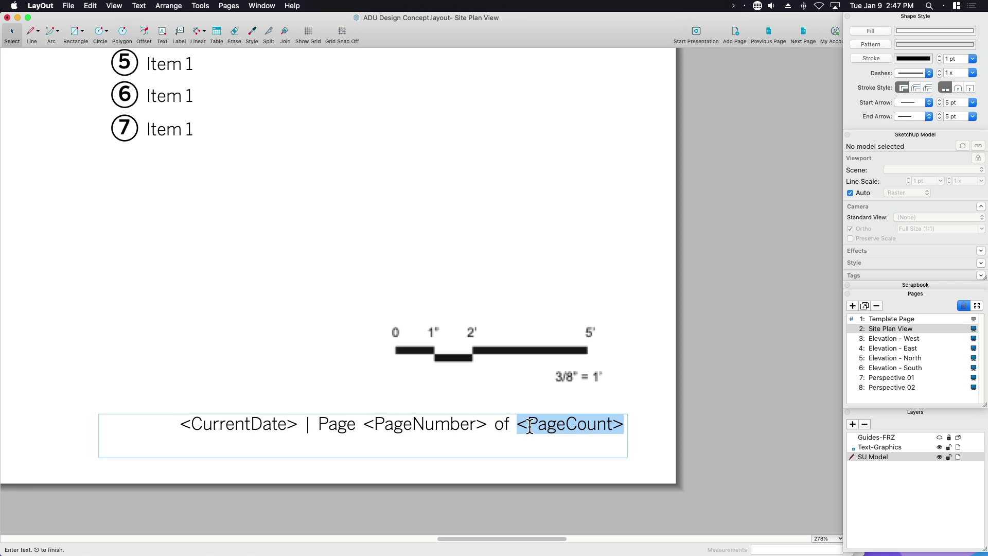
{"action": "left_click", "coordinate": [678, 411]}
Copy the first numbered circle from inside the Legend group on the Site Plan View page
{"action": "scroll", "coordinate": [682, 432], "scroll_direction": "down", "scroll_amount": 10}
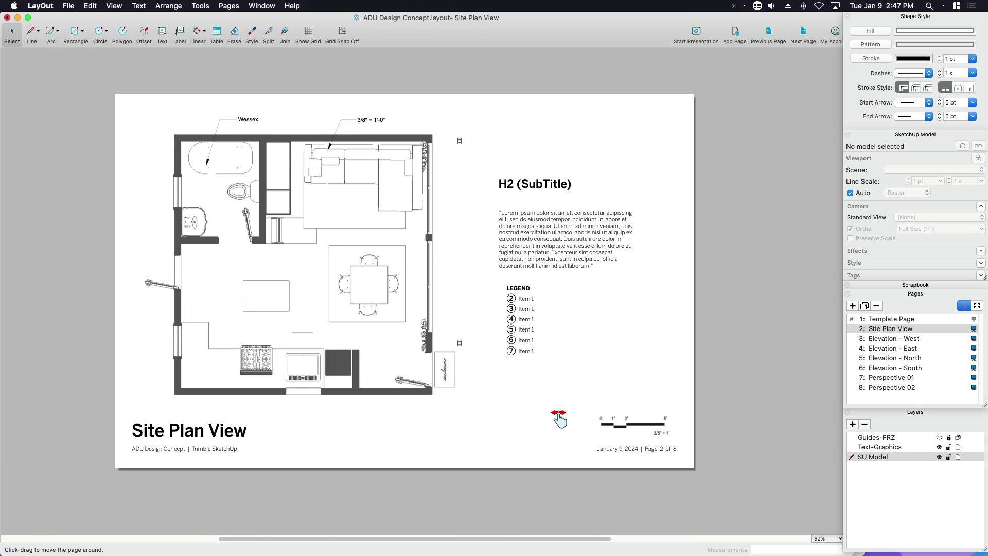
{"action": "middle_click_drag", "start_coordinate": [559, 417], "coordinate": [585, 453]}
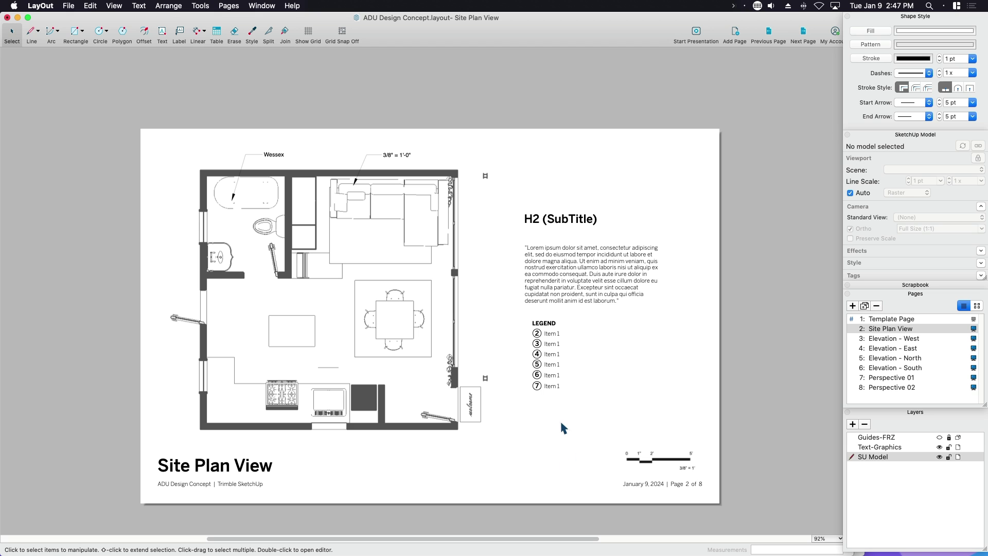
{"action": "scroll", "coordinate": [540, 337], "scroll_direction": "up", "scroll_amount": 10}
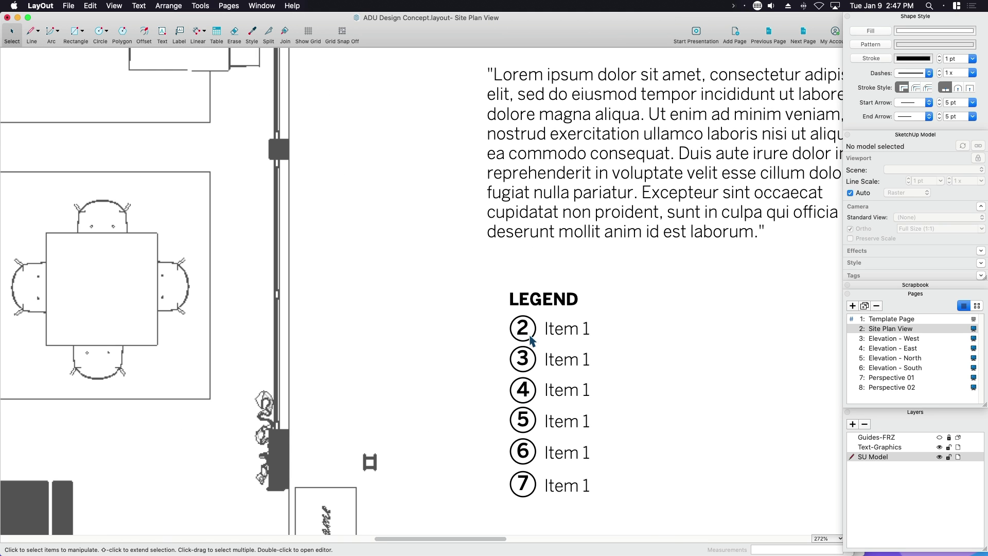
{"action": "middle_click_drag", "start_coordinate": [532, 340], "coordinate": [493, 307]}
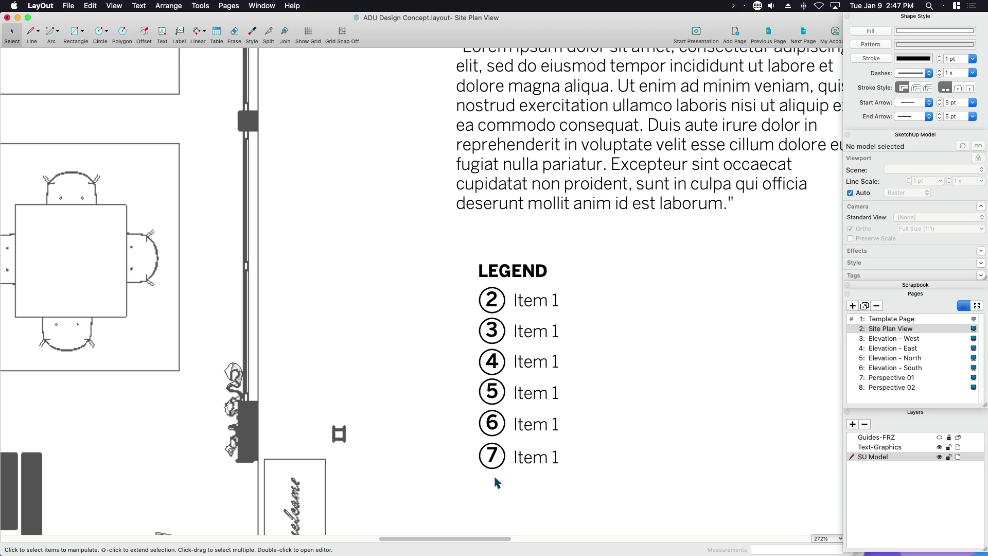
{"action": "scroll", "coordinate": [487, 290], "scroll_direction": "down", "scroll_amount": 1}
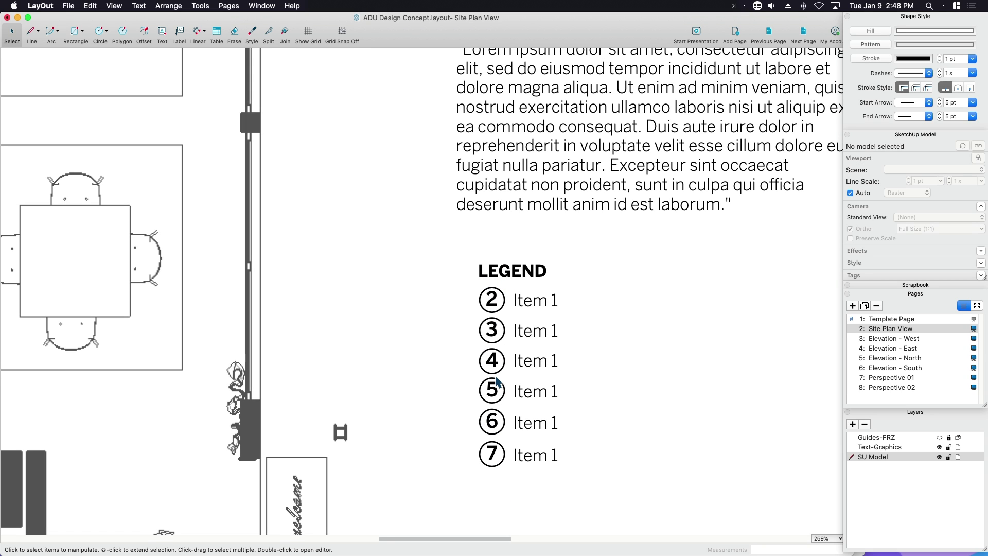
{"action": "double_click", "coordinate": [491, 299]}
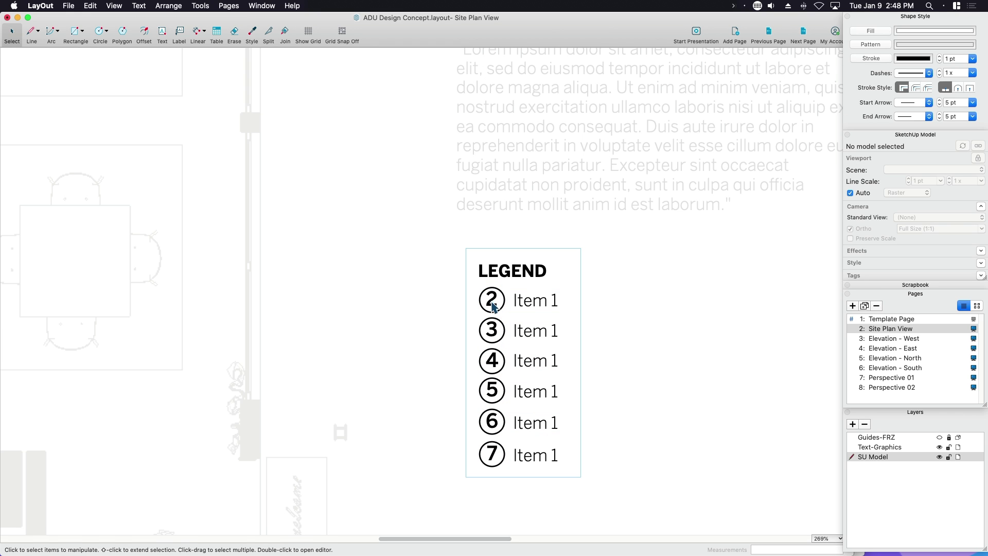
{"action": "left_click", "coordinate": [491, 298]}
{"action": "left_click", "coordinate": [426, 392]}
Paste the copied legend number and place it on the dining table in the floor plan
{"action": "scroll", "coordinate": [379, 415], "scroll_direction": "down", "scroll_amount": 1}
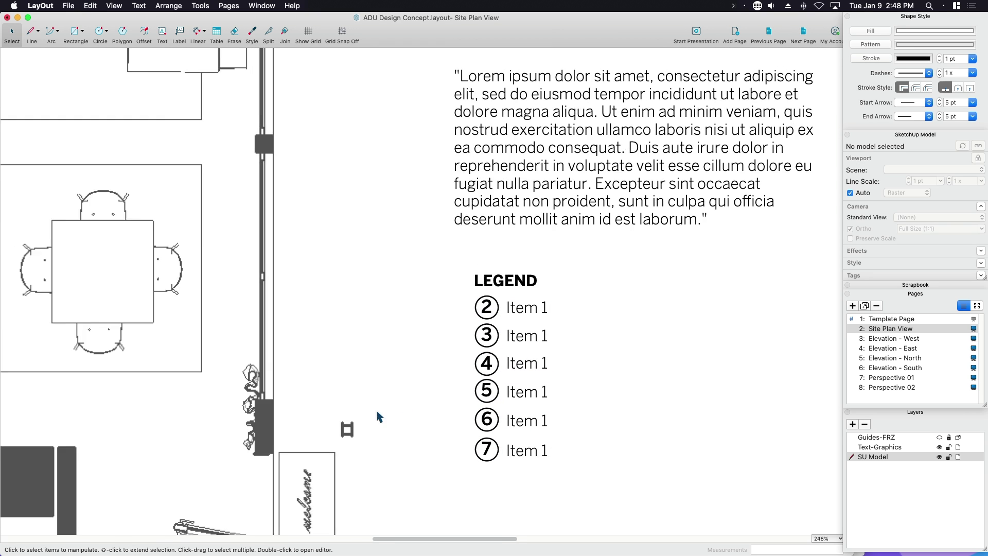
{"action": "scroll", "coordinate": [262, 327], "scroll_direction": "left", "scroll_amount": 3}
{"action": "key", "text": "super+v"}
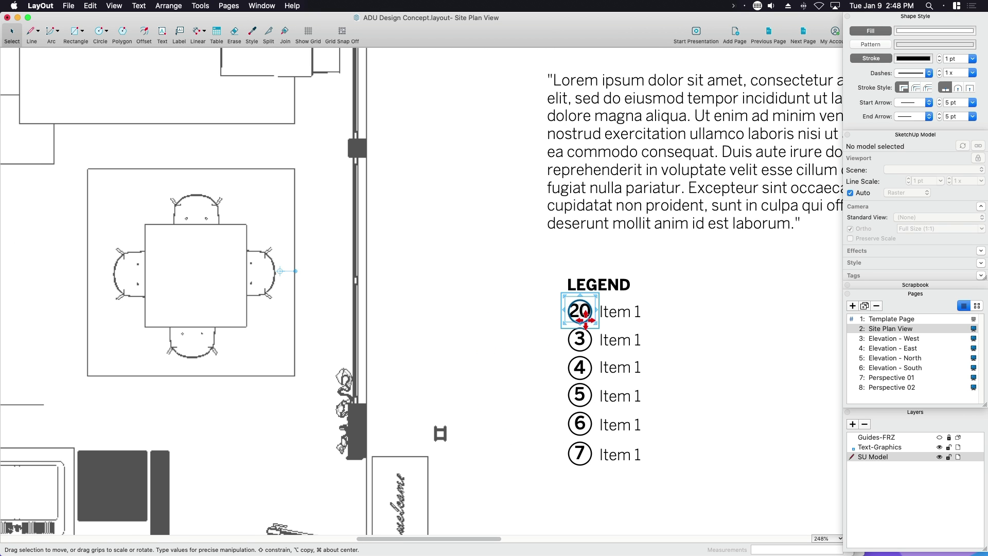
{"action": "mouse_move", "coordinate": [586, 319]}
{"action": "left_mouse_down"}
{"action": "mouse_move", "coordinate": [194, 264]}
{"action": "mouse_move", "coordinate": [201, 282]}
{"action": "left_mouse_up"}
Inspect the nested groups behind the first two numbered circles in the legend without changing them
{"action": "scroll", "coordinate": [474, 304], "scroll_direction": "down", "scroll_amount": 2}
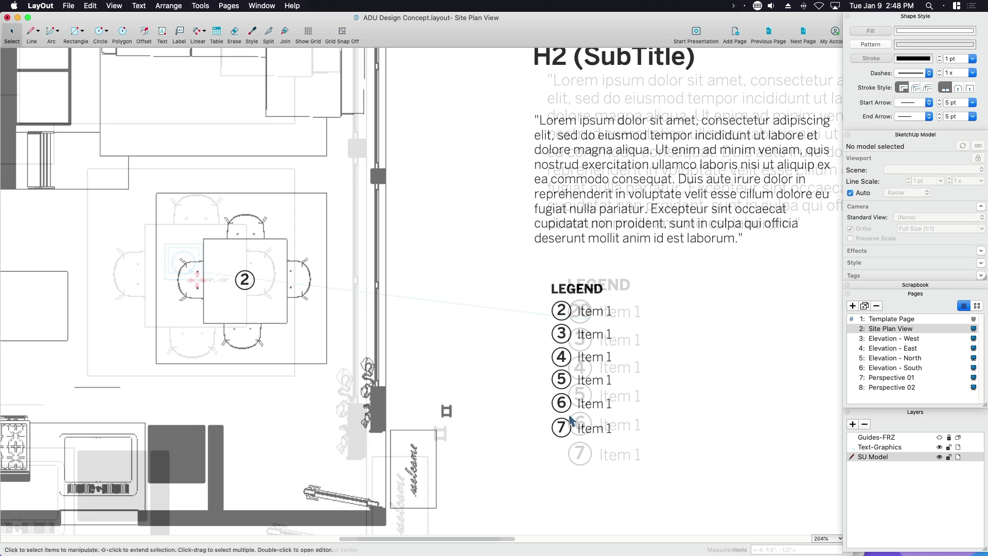
{"action": "double_click", "coordinate": [566, 323]}
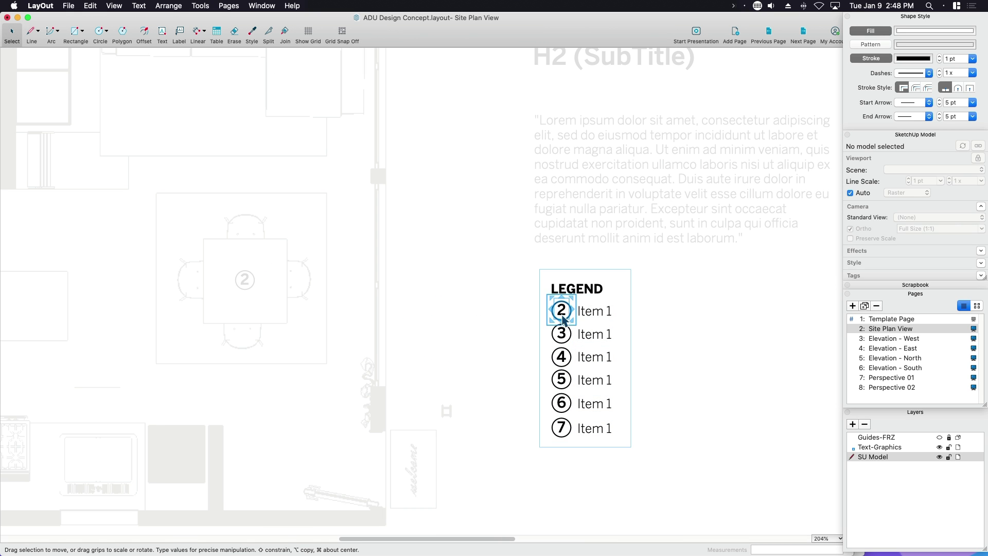
{"action": "left_click", "coordinate": [566, 318]}
{"action": "double_click", "coordinate": [566, 319]}
{"action": "left_click", "coordinate": [532, 348]}
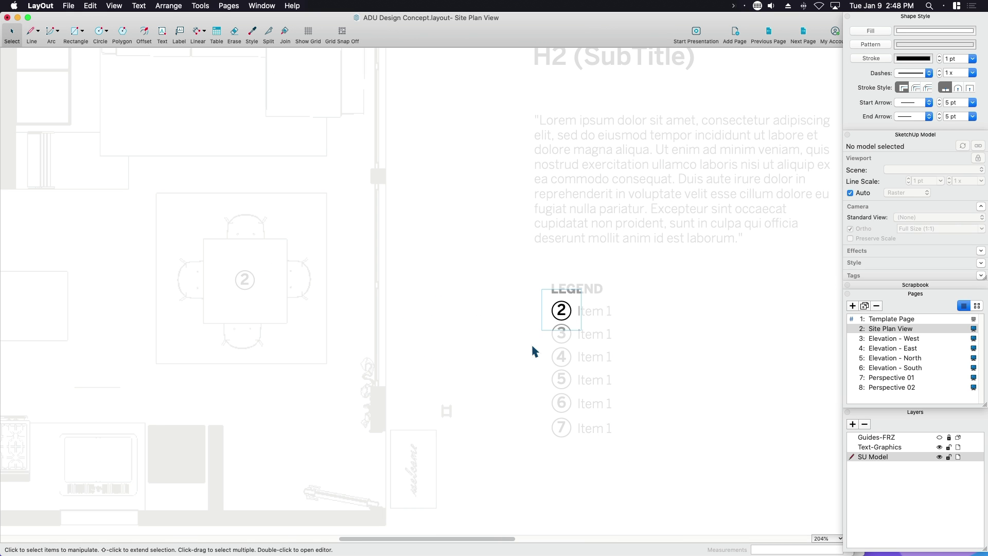
{"action": "double_click", "coordinate": [564, 341]}
{"action": "left_click", "coordinate": [562, 334]}
{"action": "double_click", "coordinate": [562, 334]}
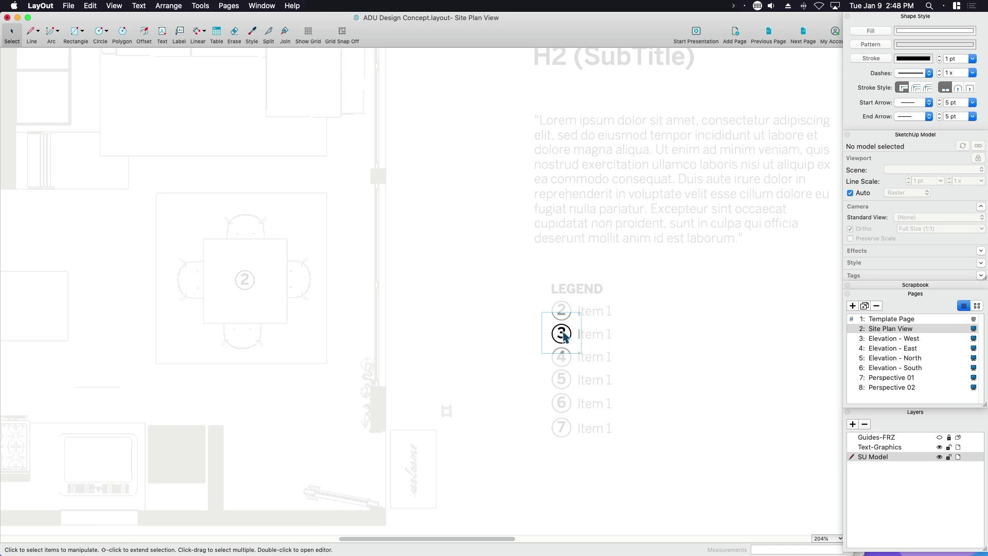
{"action": "left_click", "coordinate": [562, 333]}
{"action": "left_click", "coordinate": [550, 345]}
{"action": "left_click", "coordinate": [536, 357]}
{"action": "left_click", "coordinate": [523, 381]}
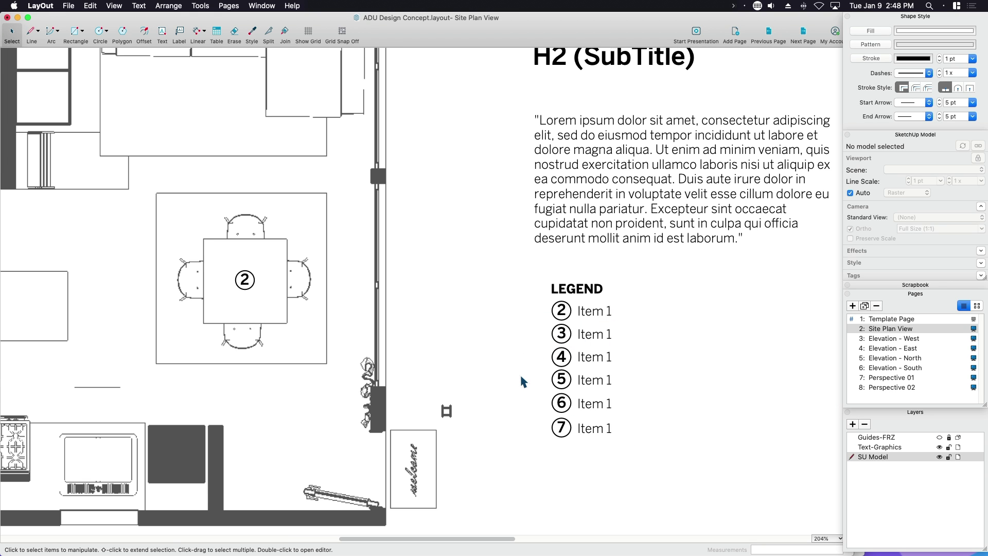
Add a text box containing the <A> tag below the last legend item
{"action": "scroll", "coordinate": [542, 385], "scroll_direction": "down", "scroll_amount": 2}
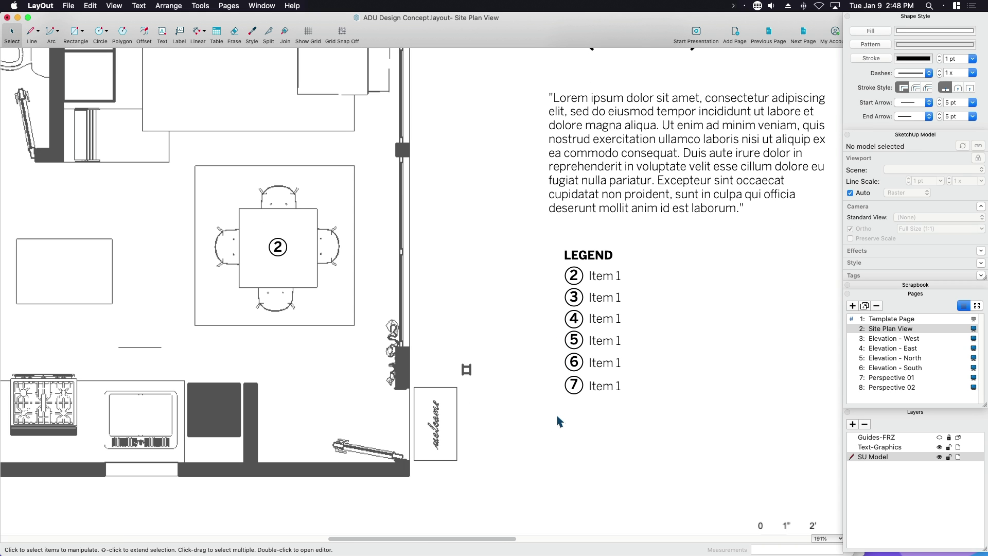
{"action": "left_click", "coordinate": [163, 36]}
{"action": "left_click_drag", "start_coordinate": [560, 415], "coordinate": [654, 442]}
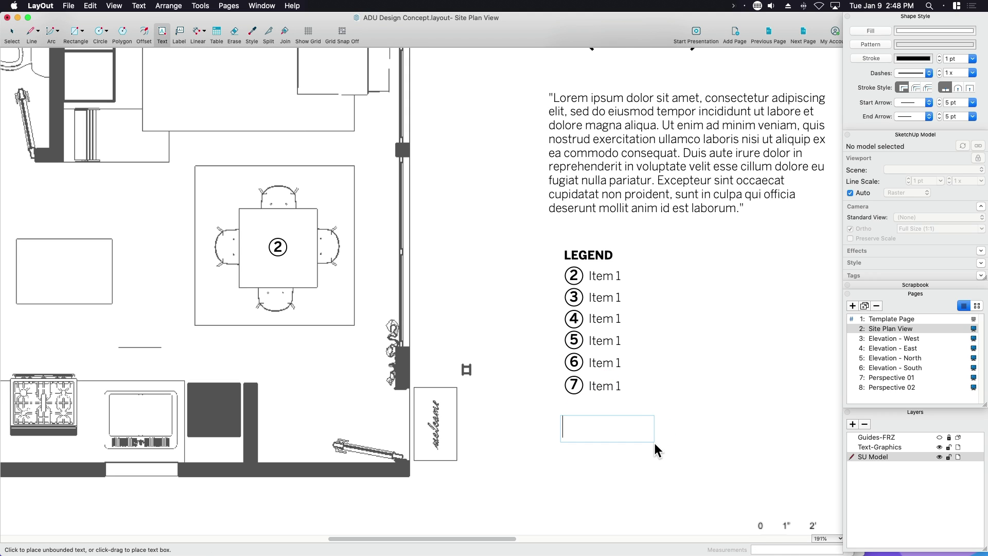
{"action": "type", "text": "<A>"}
{"action": "key", "text": "Escape"}
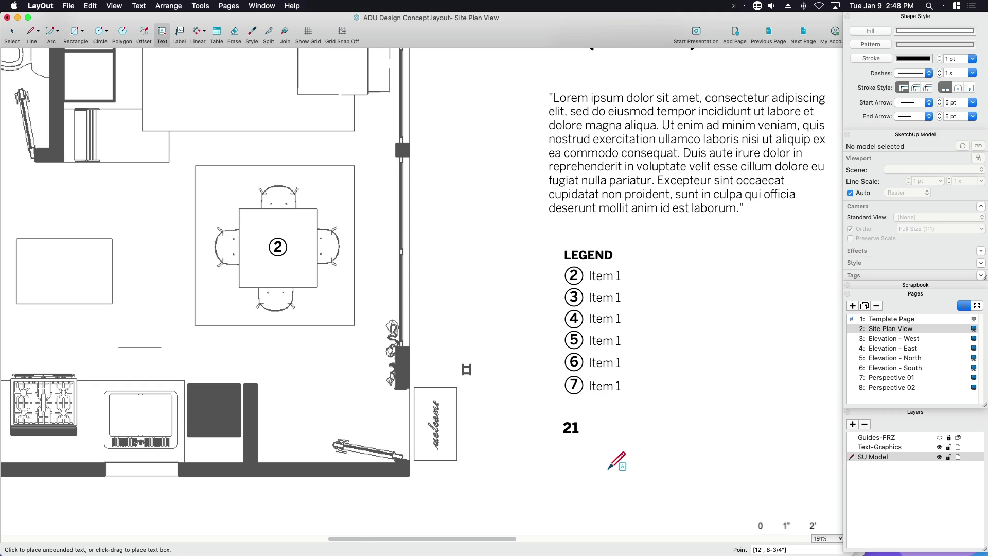
{"action": "key", "text": "space"}
{"action": "scroll", "coordinate": [566, 430], "scroll_direction": "up", "scroll_amount": 2}
Set the <A> auto-text sequence type to Per Page in Document Setup
{"action": "left_click", "coordinate": [574, 431]}
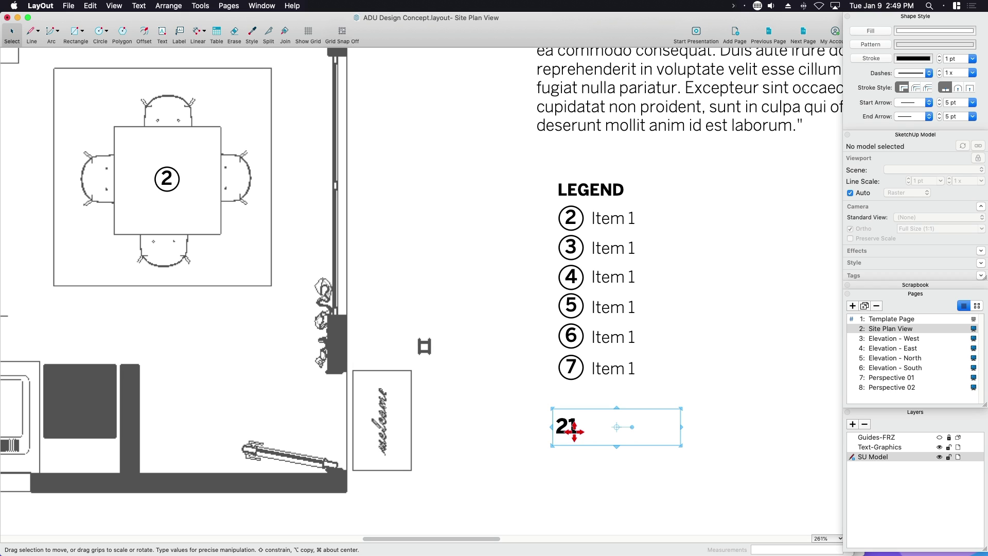
{"action": "left_click", "coordinate": [574, 431]}
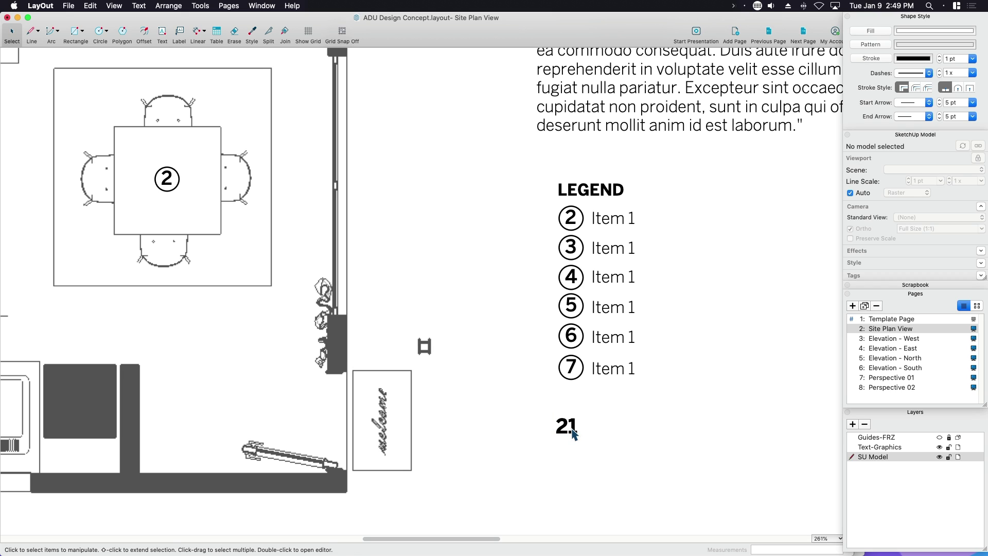
{"action": "left_click", "coordinate": [70, 6]}
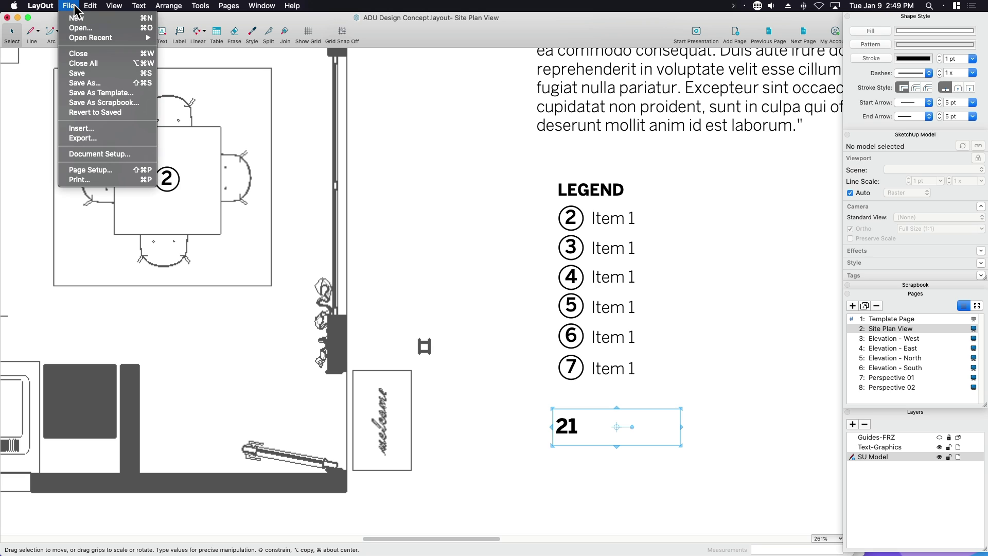
{"action": "left_click", "coordinate": [98, 154]}
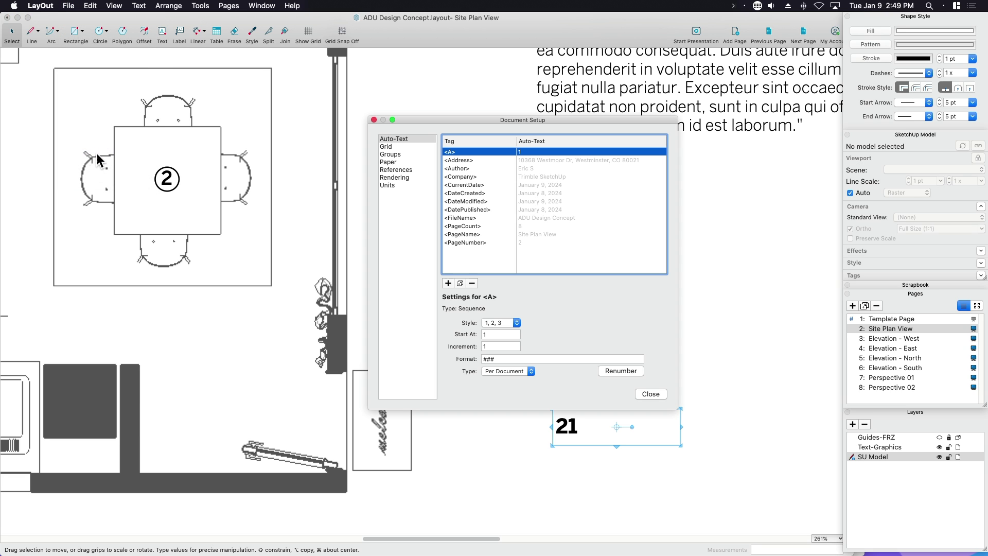
{"action": "left_click", "coordinate": [498, 371]}
{"action": "left_click", "coordinate": [505, 379]}
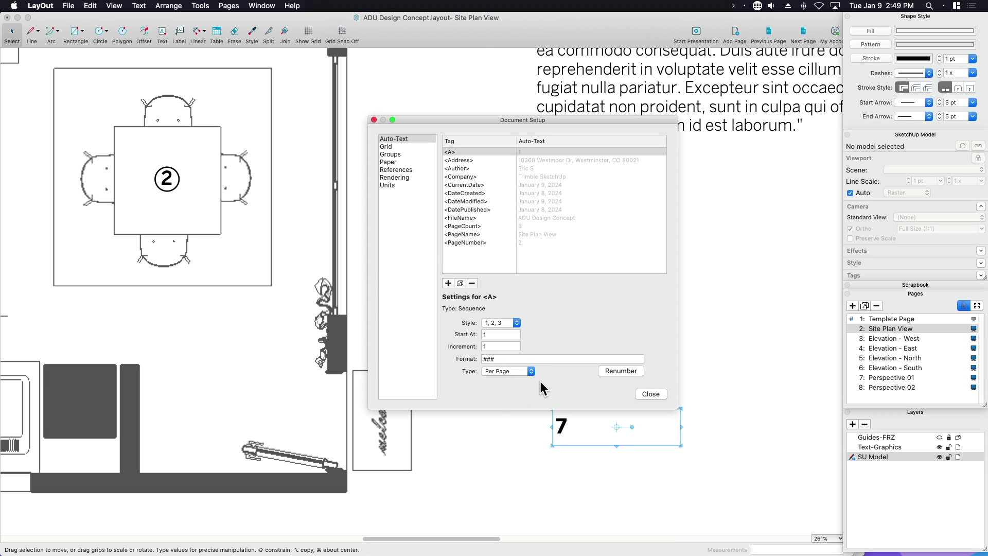
{"action": "left_click", "coordinate": [650, 393]}
{"action": "left_click", "coordinate": [721, 410]}
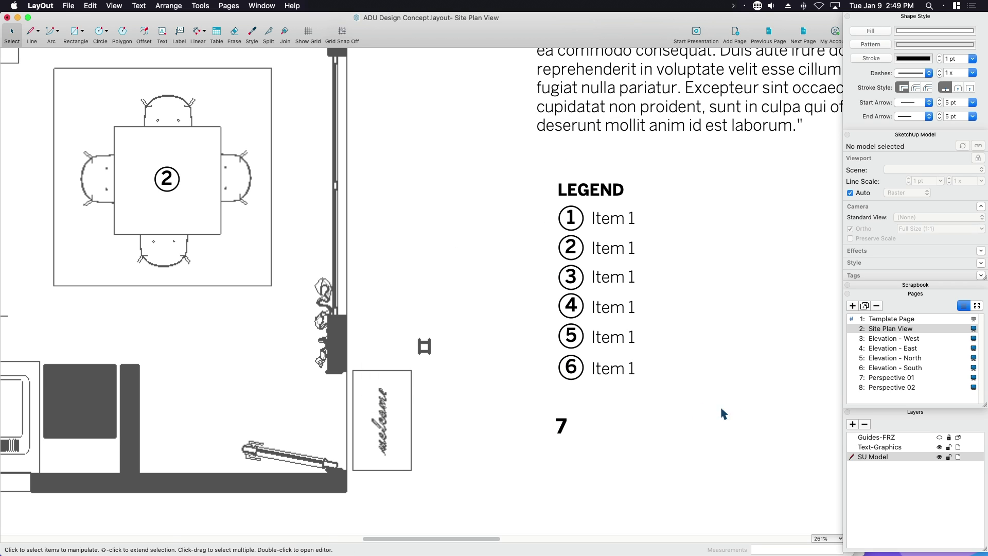
Duplicate the <A> text below the legend twice, stacking the copies directly beneath the original
{"action": "left_click", "coordinate": [563, 426]}
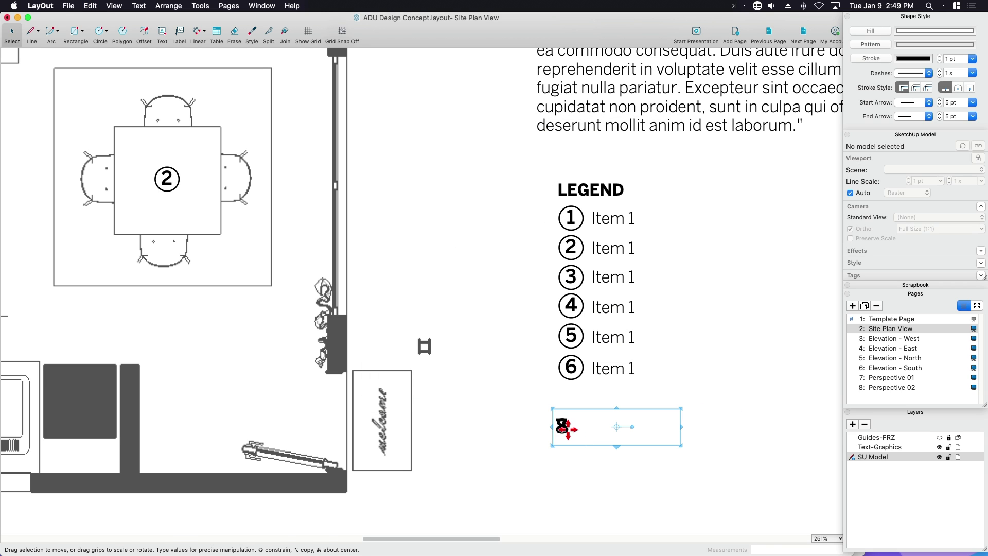
{"action": "key", "text": "super+d"}
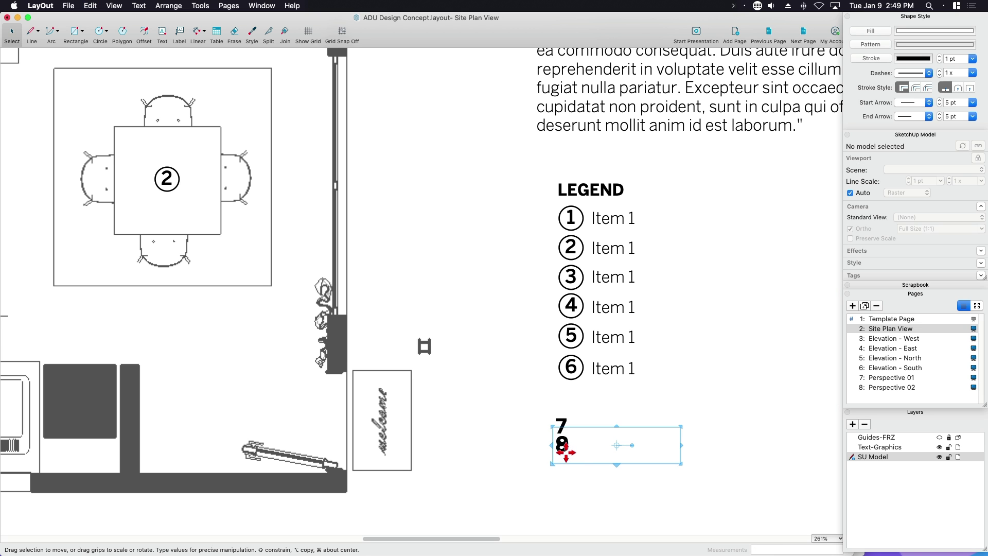
{"action": "key", "text": "super+d"}
{"action": "left_click", "coordinate": [585, 438]}
{"action": "scroll", "coordinate": [686, 375], "scroll_direction": "down", "scroll_amount": 6}
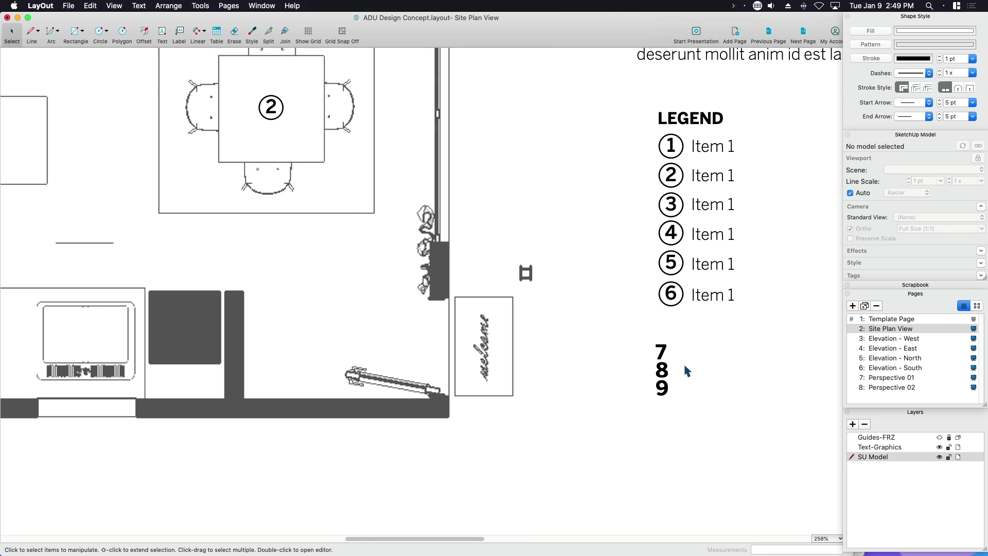
{"action": "middle_click_drag", "start_coordinate": [686, 379], "coordinate": [656, 425]}
{"action": "scroll", "coordinate": [655, 425], "scroll_direction": "down", "scroll_amount": 1}
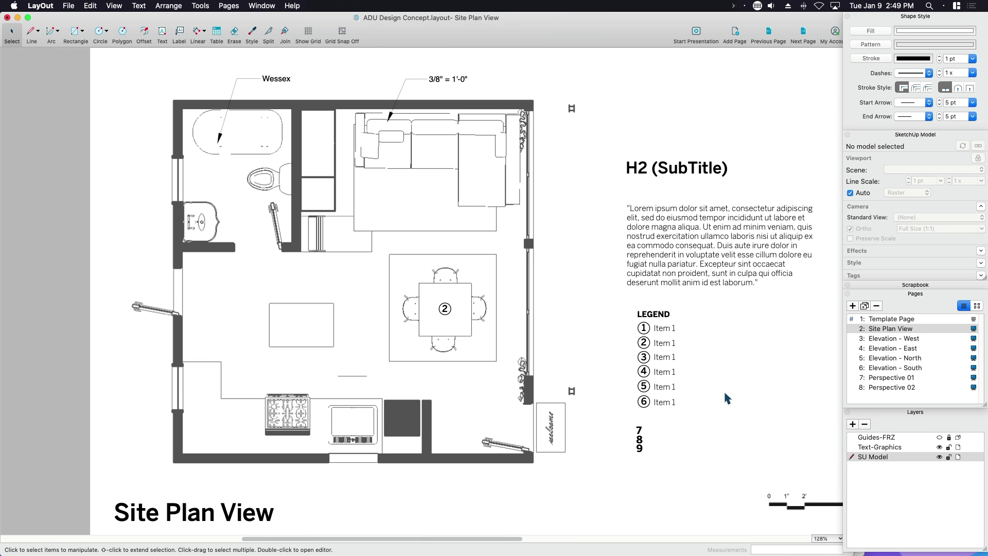
{"action": "middle_click_drag", "start_coordinate": [720, 400], "coordinate": [686, 399]}
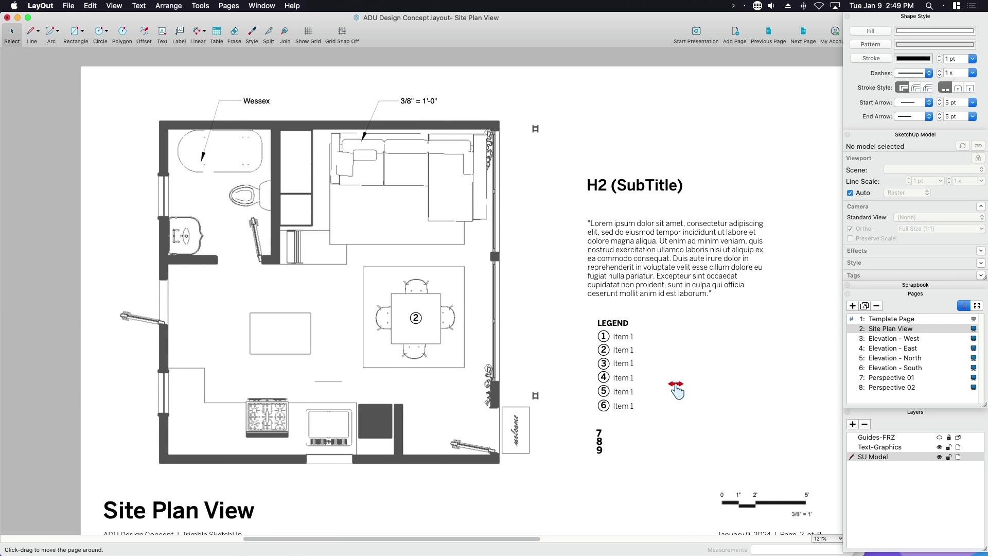
{"action": "scroll", "coordinate": [662, 406], "scroll_direction": "right", "scroll_amount": 3}
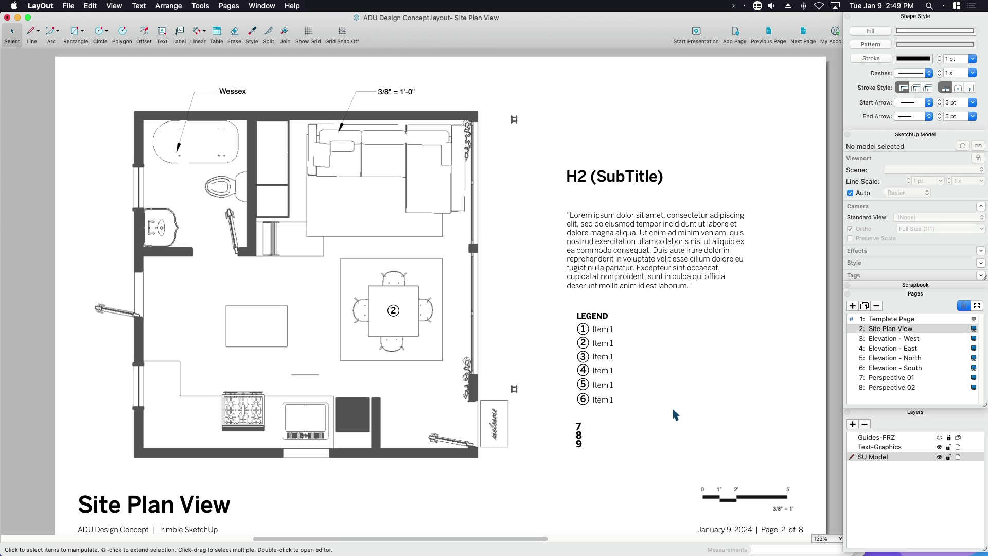
{"action": "scroll", "coordinate": [291, 453], "scroll_direction": "down", "scroll_amount": 1}
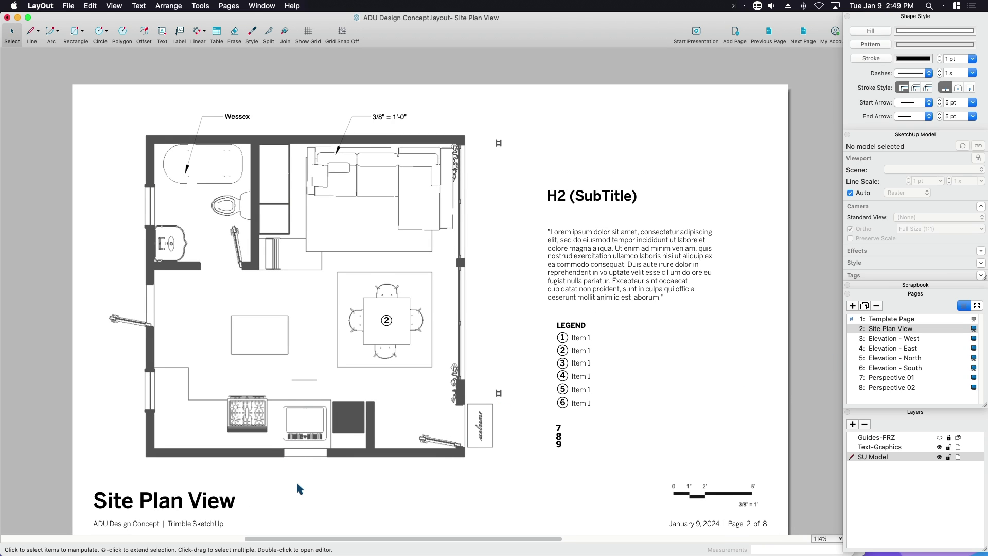
{"action": "scroll", "coordinate": [299, 489], "scroll_direction": "down", "scroll_amount": 1}
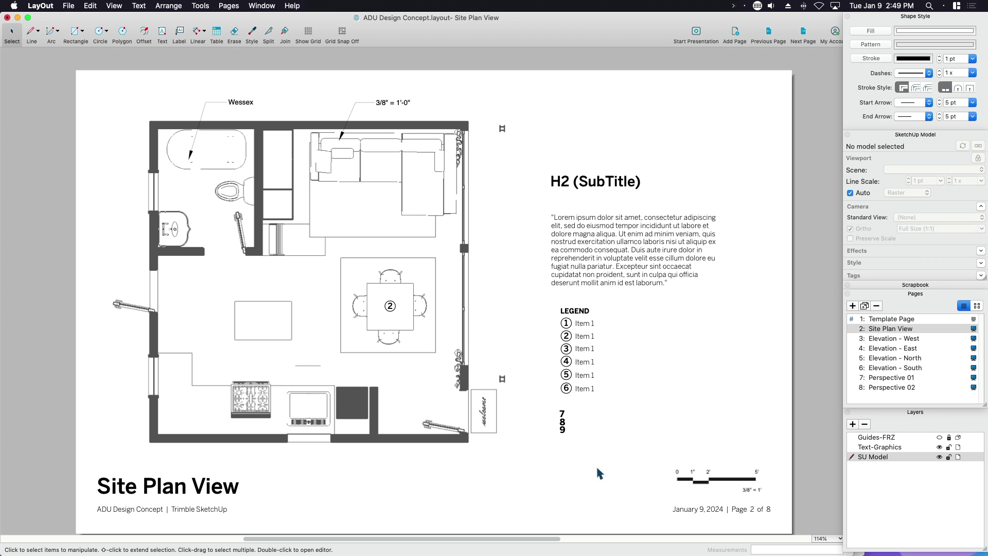
Try to add a label with its leader pointing at the toilet and its text above the plan, clearing the auto-text
{"action": "scroll", "coordinate": [322, 219], "scroll_direction": "up", "scroll_amount": 5}
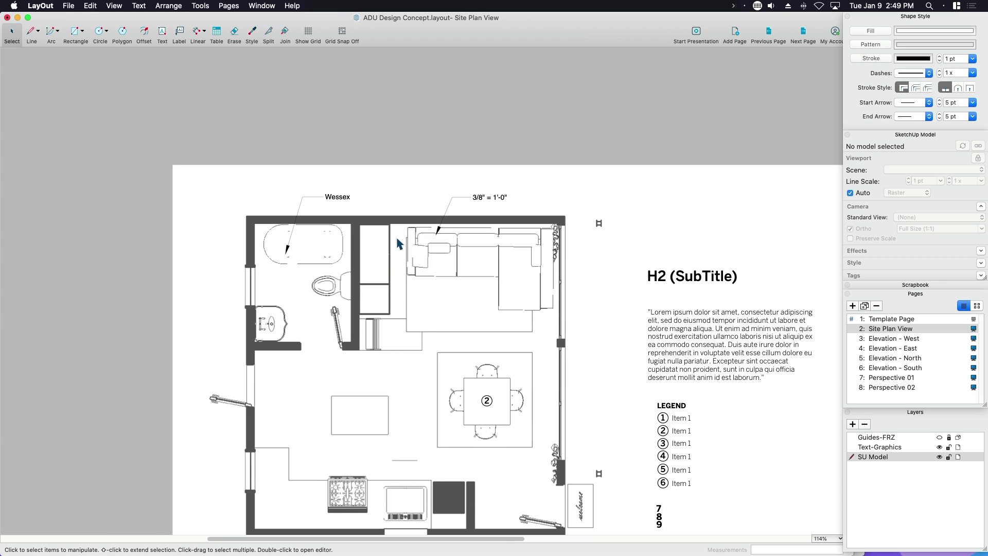
{"action": "left_click", "coordinate": [348, 175]}
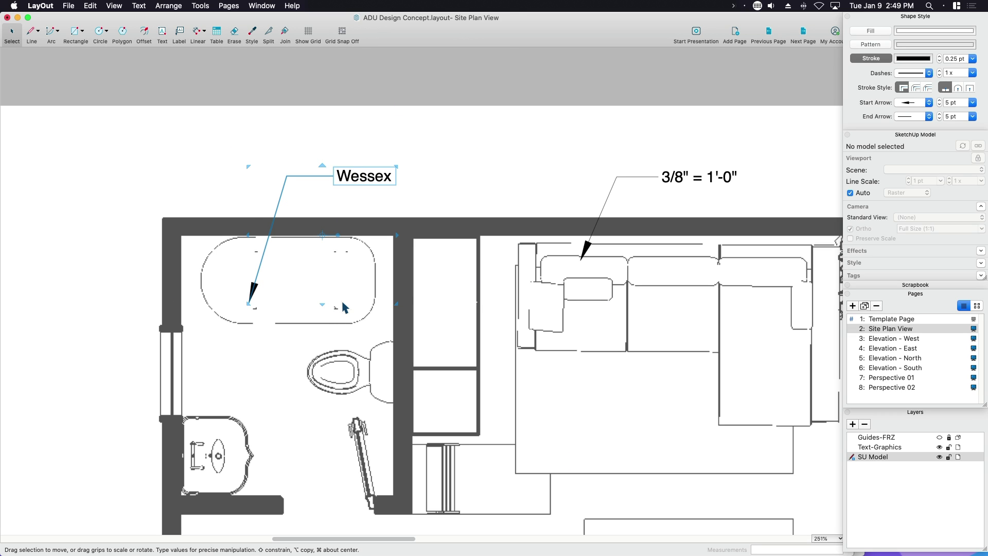
{"action": "left_click", "coordinate": [275, 169]}
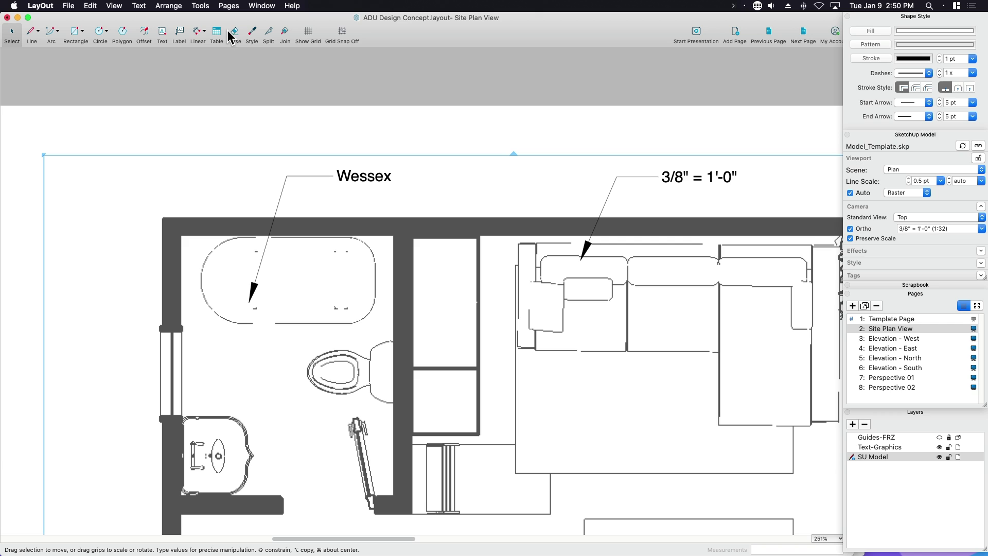
{"action": "left_click", "coordinate": [180, 34]}
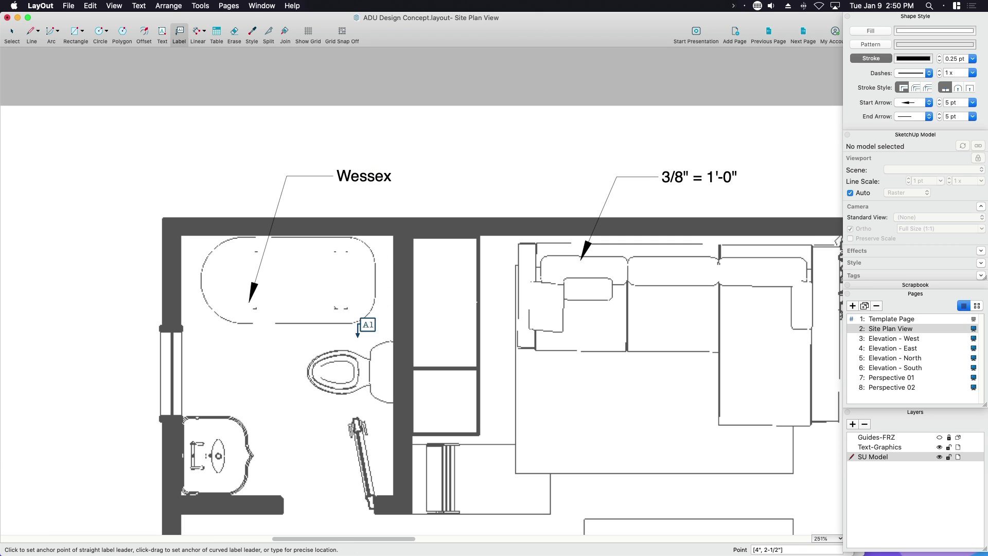
{"action": "left_click", "coordinate": [353, 354]}
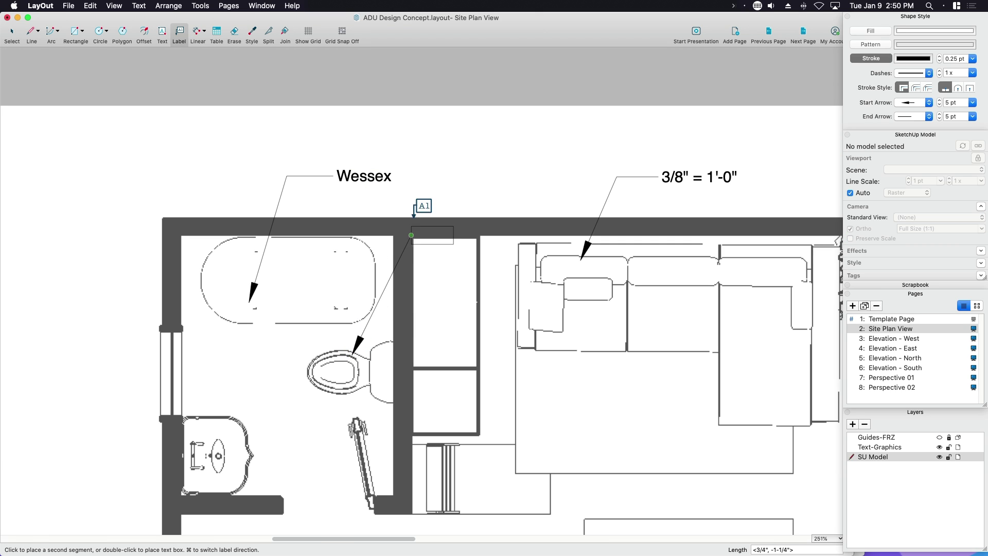
{"action": "left_click", "coordinate": [415, 176]}
{"action": "left_click", "coordinate": [438, 176]}
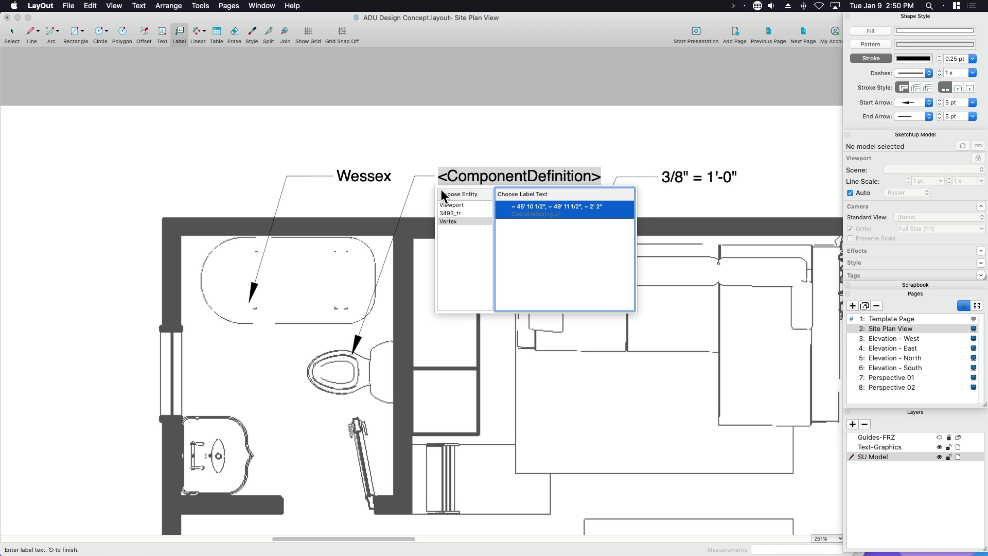
{"action": "left_click", "coordinate": [450, 192]}
{"action": "key", "text": "BackSpace"}
{"action": "key", "text": "Escape"}
{"action": "key", "text": "space"}
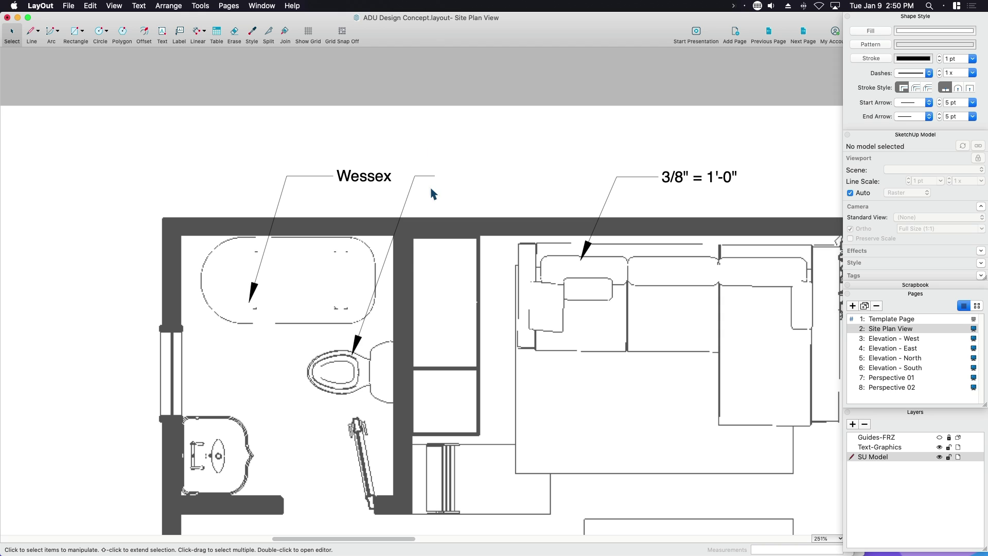
Delete the toilet's empty label and the Wessex label on the bathtub
{"action": "left_click", "coordinate": [430, 178]}
{"action": "left_click", "coordinate": [364, 173]}
{"action": "key", "text": "Delete"}
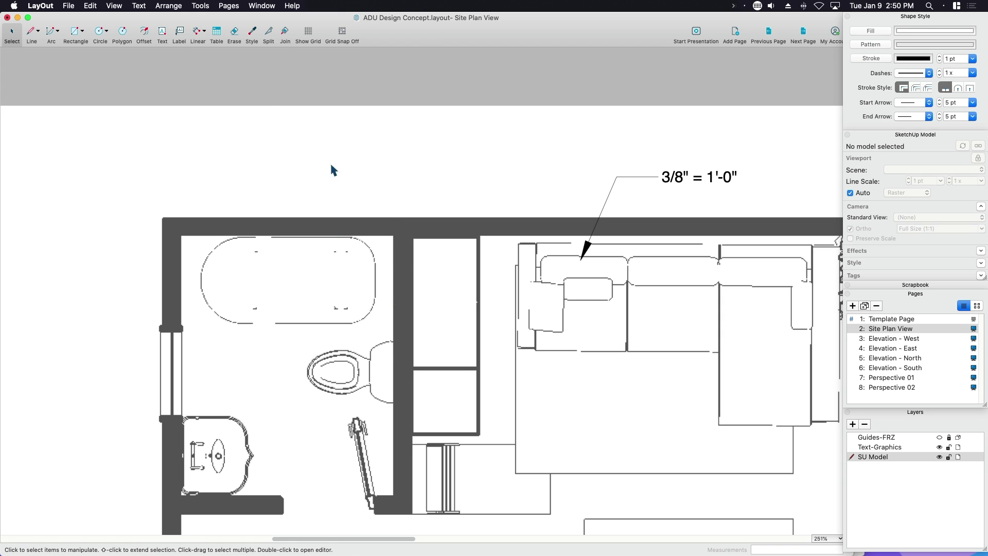
Add a new label with its leader pointing at the bathtub and its text above the plan's upper wall
{"action": "left_click", "coordinate": [180, 33]}
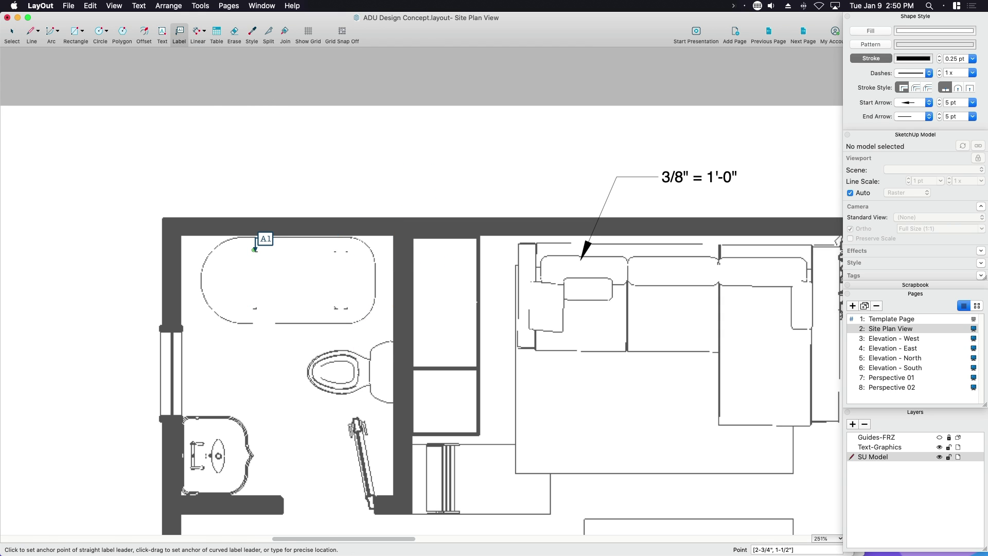
{"action": "left_click", "coordinate": [256, 251]}
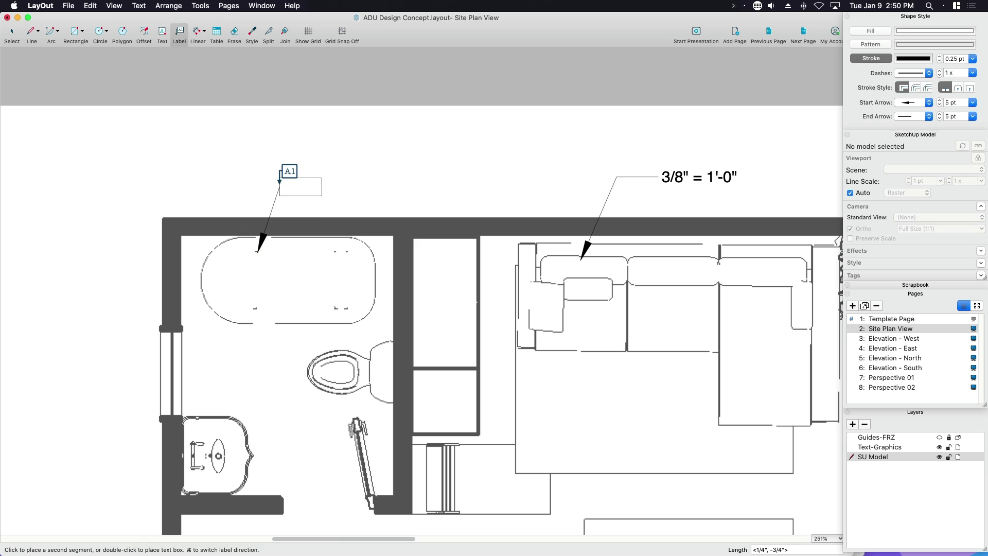
{"action": "left_click", "coordinate": [329, 168]}
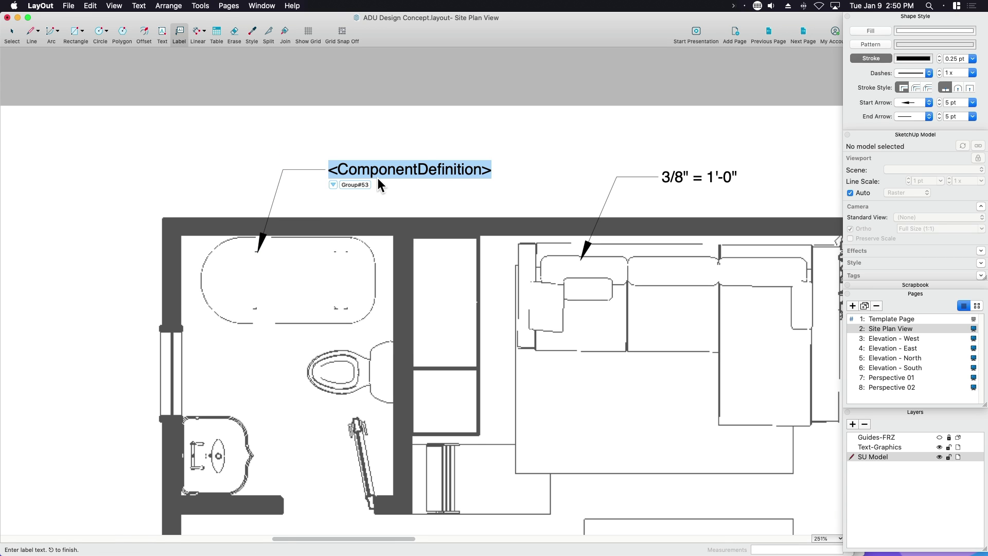
Try the Viewport entity's Scene Name, Scene Description and Scale options as the bathtub label's text
{"action": "scroll", "coordinate": [378, 178], "scroll_direction": "up", "scroll_amount": 3}
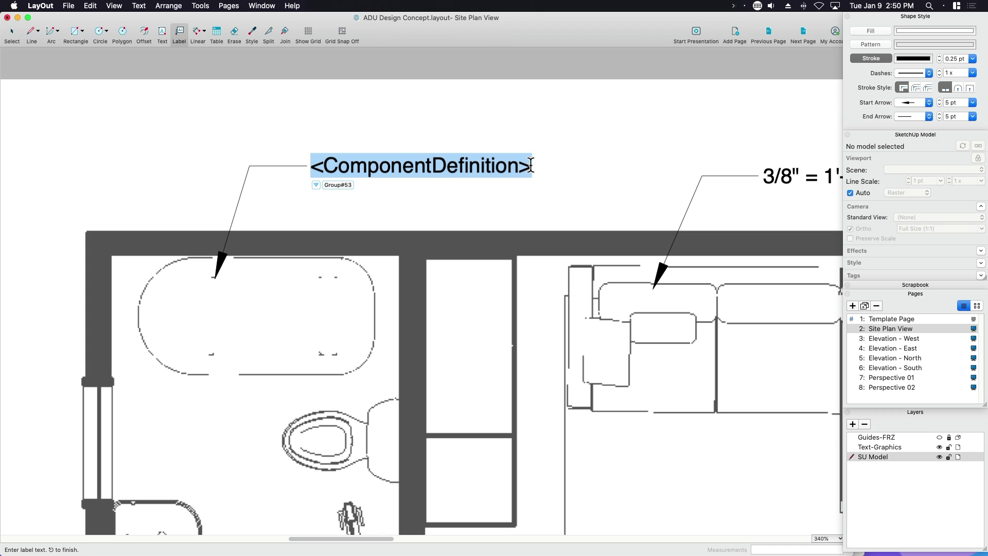
{"action": "left_click", "coordinate": [316, 186]}
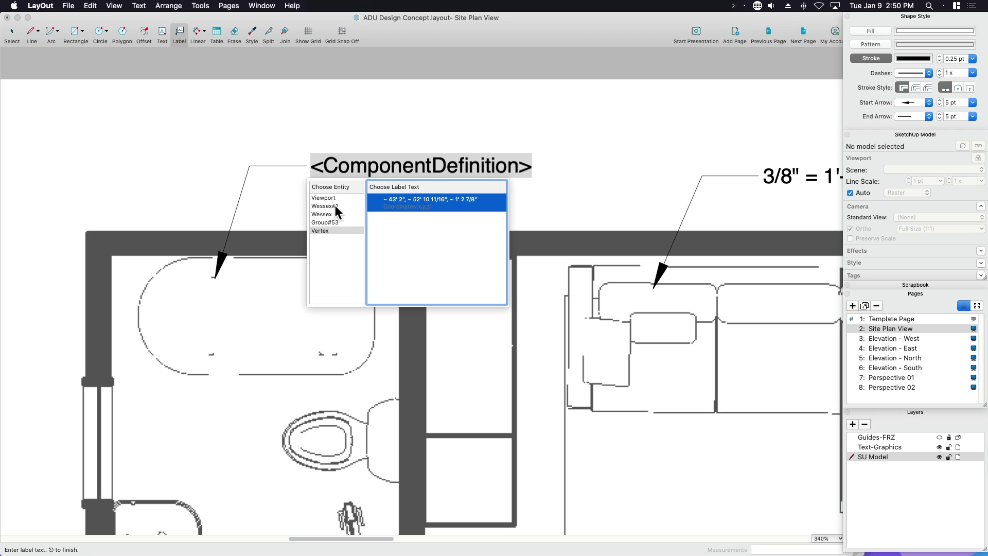
{"action": "left_click", "coordinate": [324, 198]}
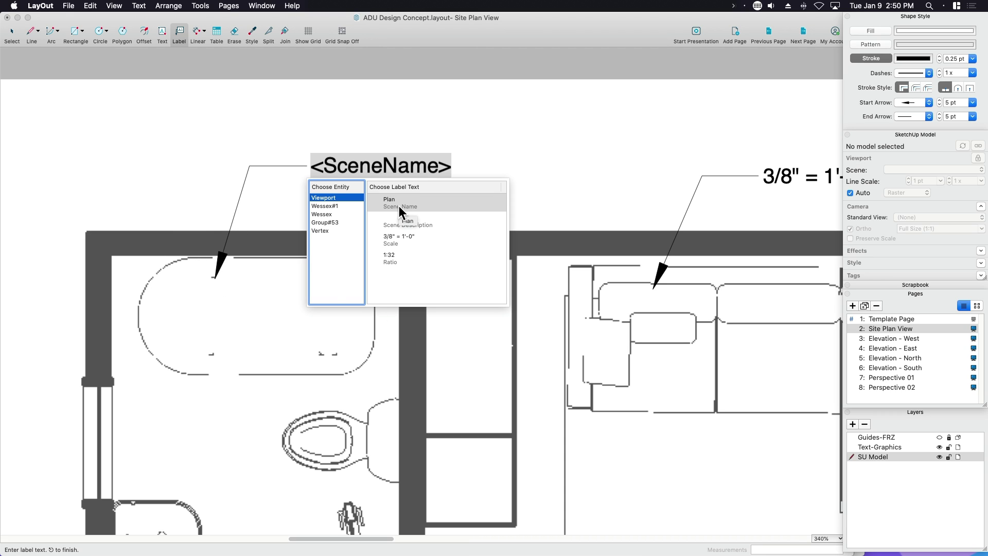
{"action": "left_click", "coordinate": [398, 225]}
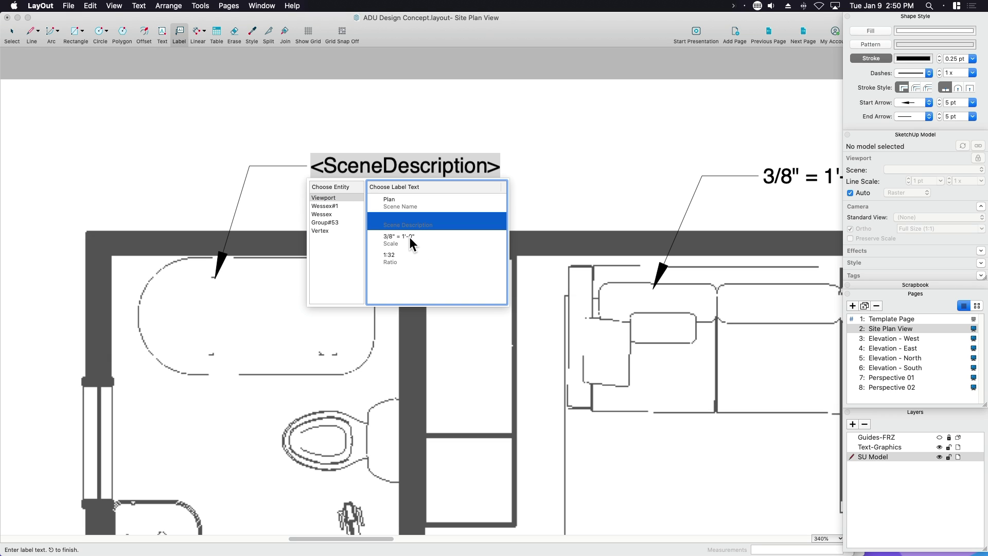
{"action": "left_click", "coordinate": [410, 238]}
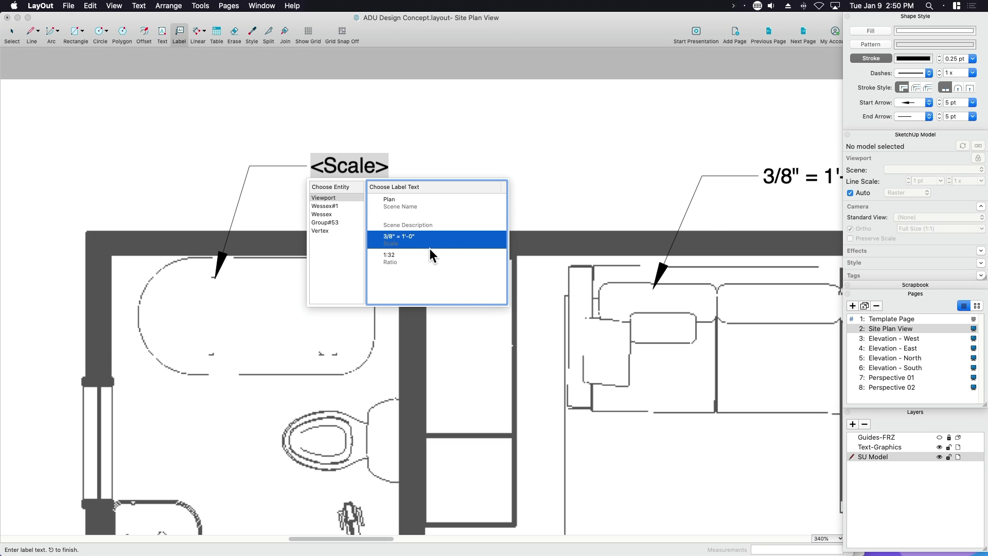
{"action": "scroll", "coordinate": [678, 168], "scroll_direction": "right", "scroll_amount": 5}
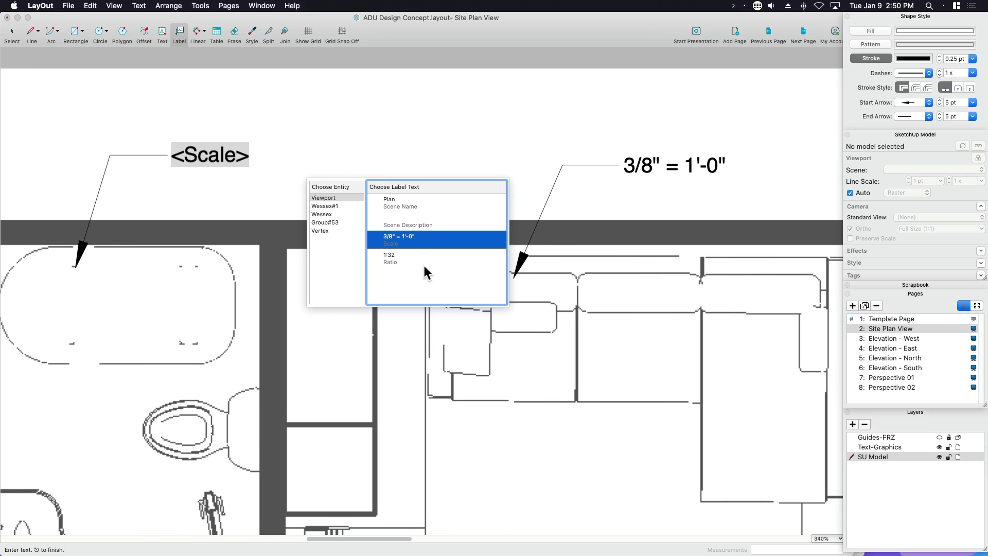
{"action": "scroll", "coordinate": [530, 162], "scroll_direction": "left", "scroll_amount": 5}
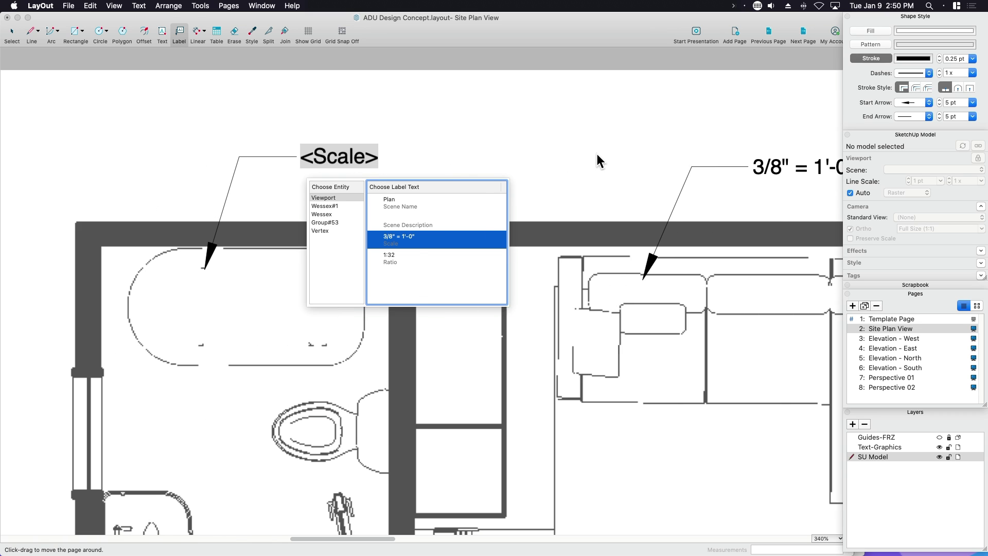
Compare the bathtub label's Wessex, Vertex and Group#53 entities, and set its text to the Component Definition of Wessex
{"action": "left_click", "coordinate": [326, 214]}
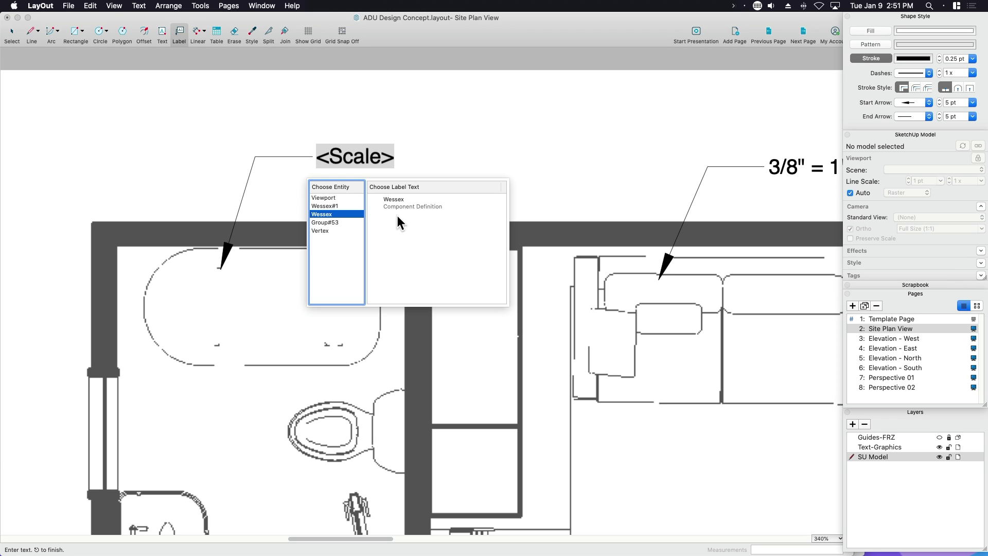
{"action": "left_click", "coordinate": [323, 229]}
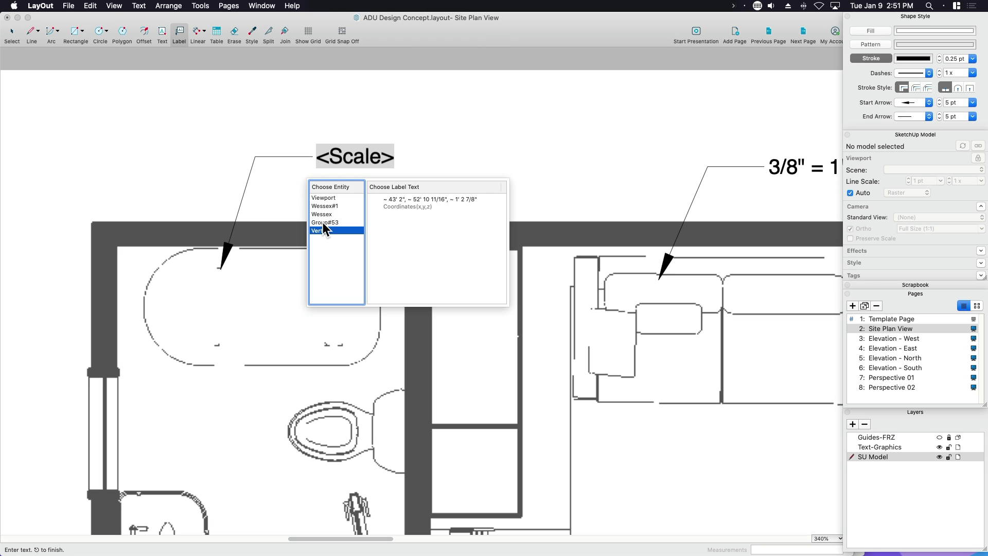
{"action": "left_click", "coordinate": [323, 222]}
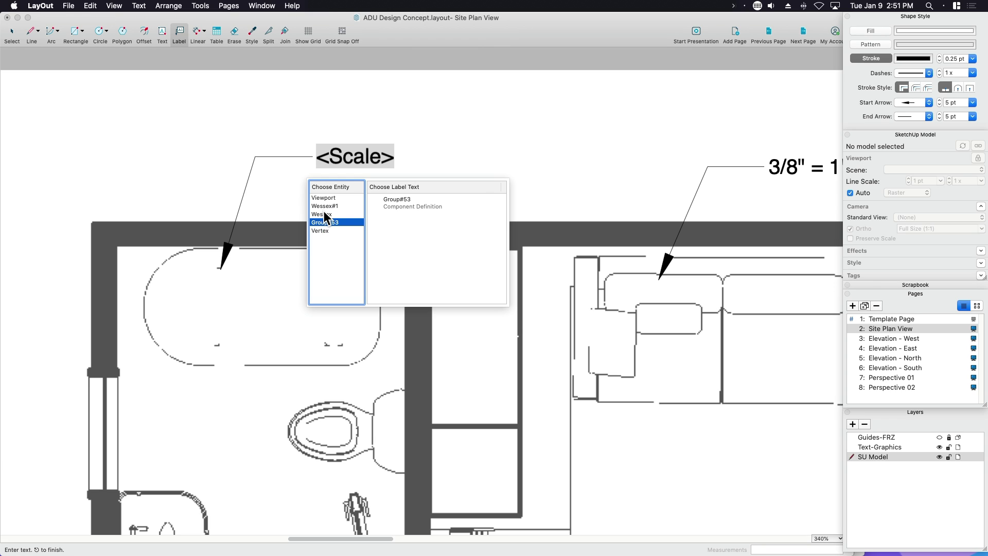
{"action": "left_click", "coordinate": [323, 213]}
{"action": "left_click", "coordinate": [408, 204]}
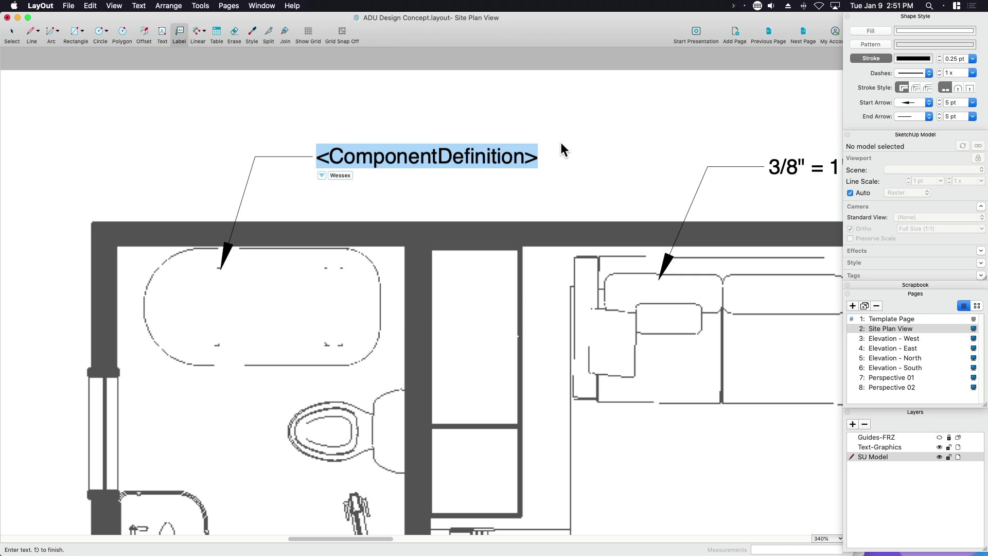
{"action": "left_click", "coordinate": [552, 198]}
{"action": "key", "text": "space"}
{"action": "left_click", "coordinate": [353, 159]}
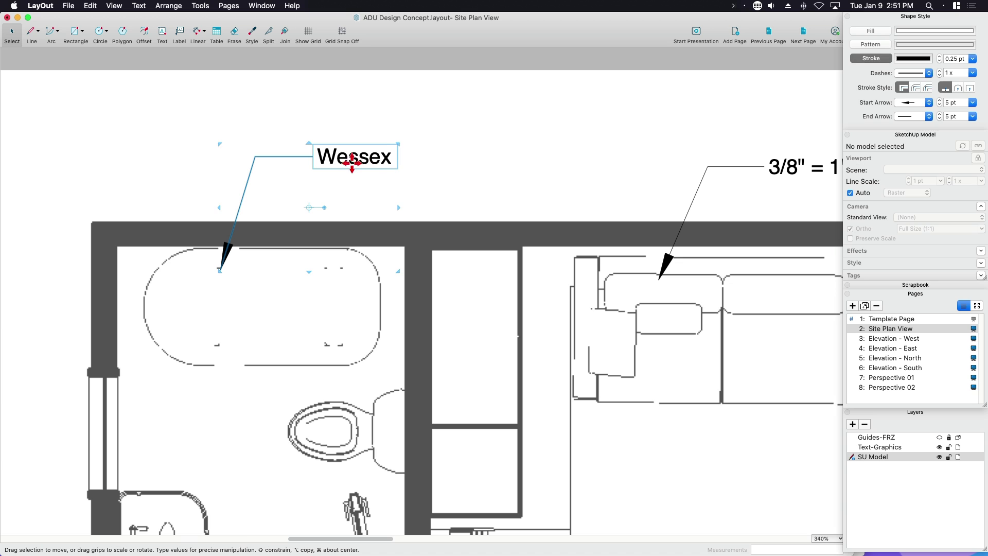
Examine the auto-text tag behind the sofa's scale label without changing it
{"action": "scroll", "coordinate": [386, 201], "scroll_direction": "down", "scroll_amount": 1}
{"action": "scroll", "coordinate": [386, 201], "scroll_direction": "down", "scroll_amount": 2}
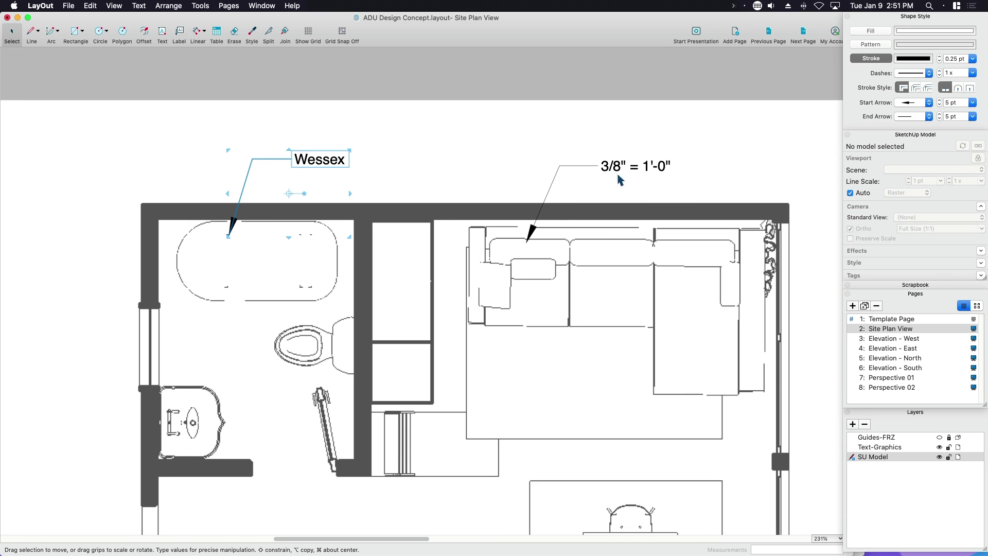
{"action": "double_click", "coordinate": [638, 166]}
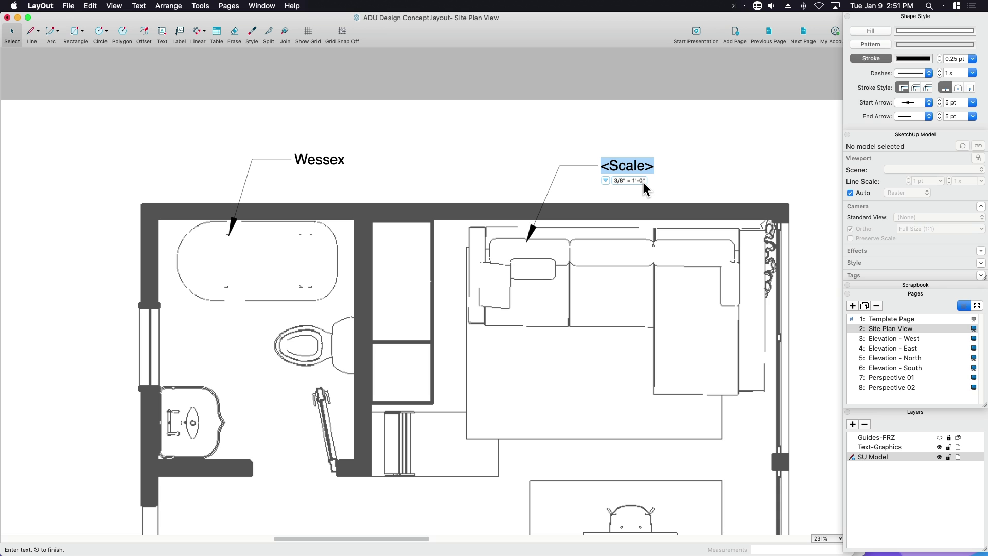
{"action": "left_click", "coordinate": [587, 180]}
{"action": "scroll", "coordinate": [463, 175], "scroll_direction": "down", "scroll_amount": 4}
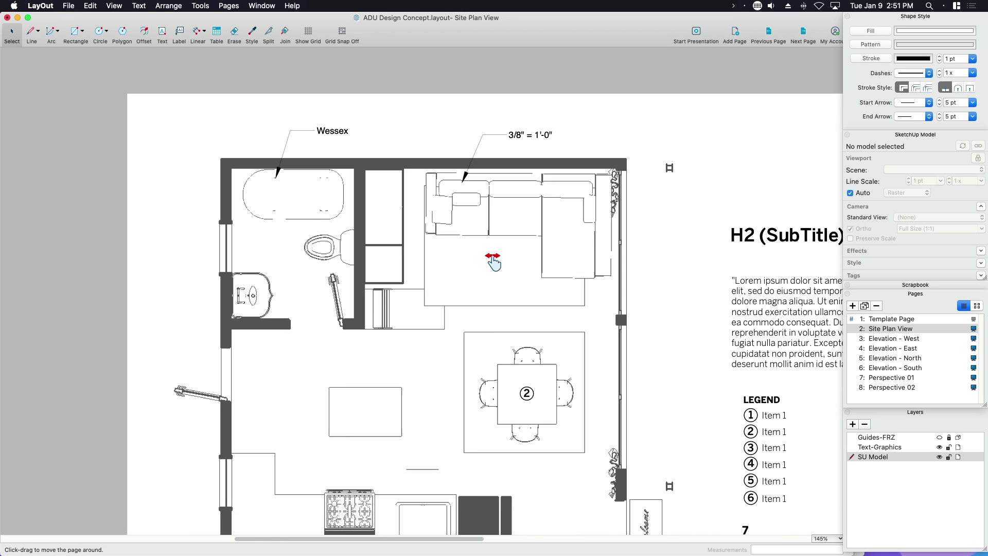
{"action": "scroll", "coordinate": [458, 164], "scroll_direction": "right", "scroll_amount": 2}
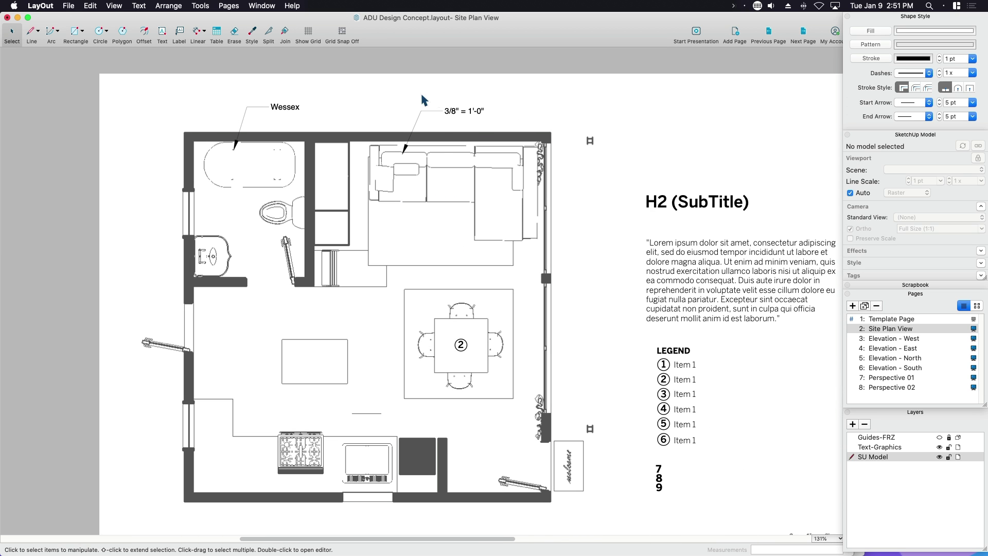
{"action": "left_click", "coordinate": [446, 119]}
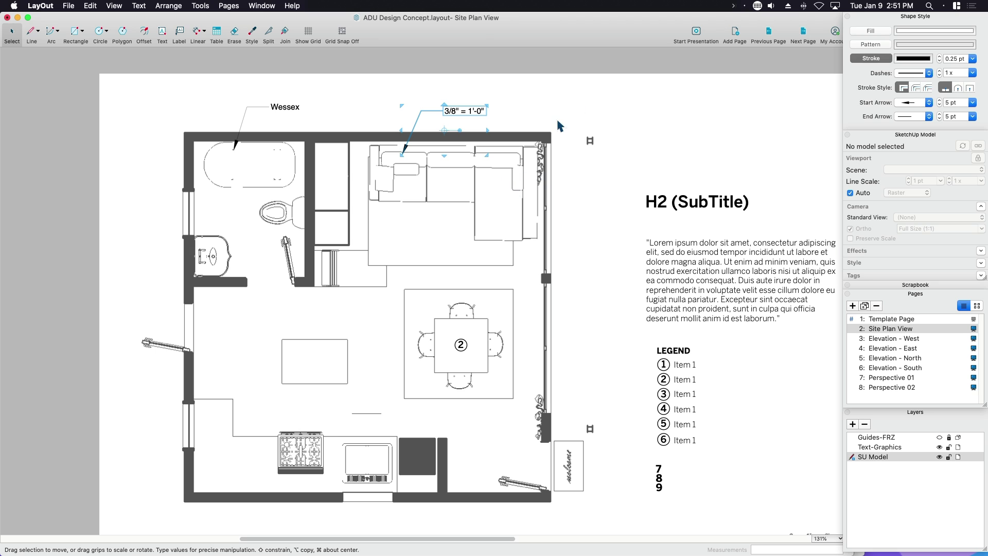
Review the legend group and the auto-text tag behind the page title without changing them
{"action": "scroll", "coordinate": [608, 309], "scroll_direction": "down", "scroll_amount": 3}
{"action": "left_click", "coordinate": [679, 399]}
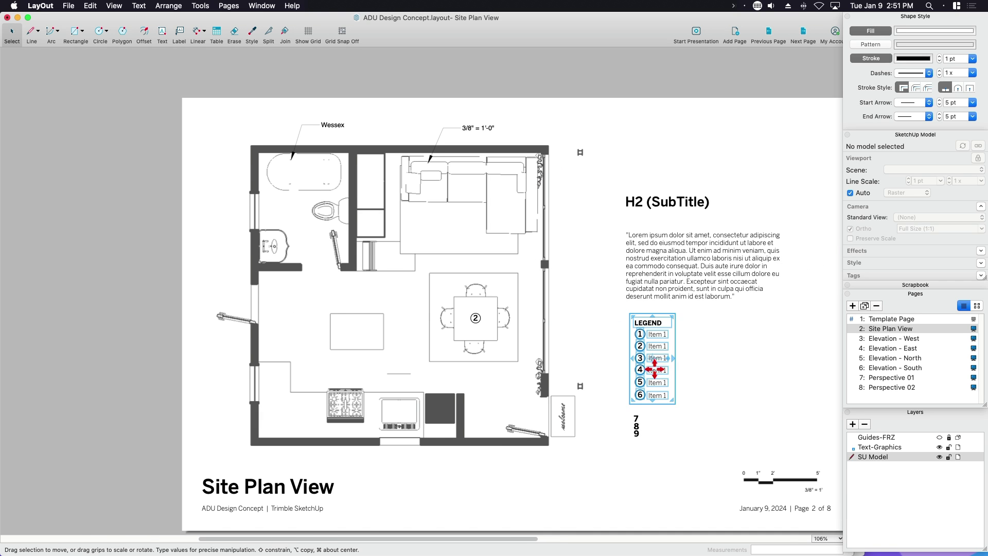
{"action": "left_click", "coordinate": [304, 460]}
{"action": "double_click", "coordinate": [305, 460]}
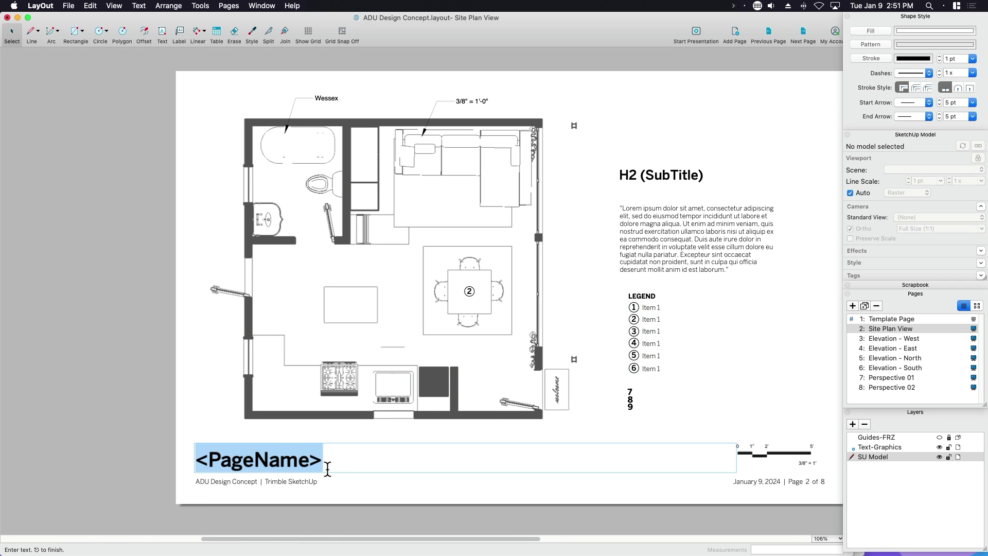
{"action": "left_click", "coordinate": [306, 460]}
{"action": "left_click", "coordinate": [174, 433]}
{"action": "left_click", "coordinate": [242, 461]}
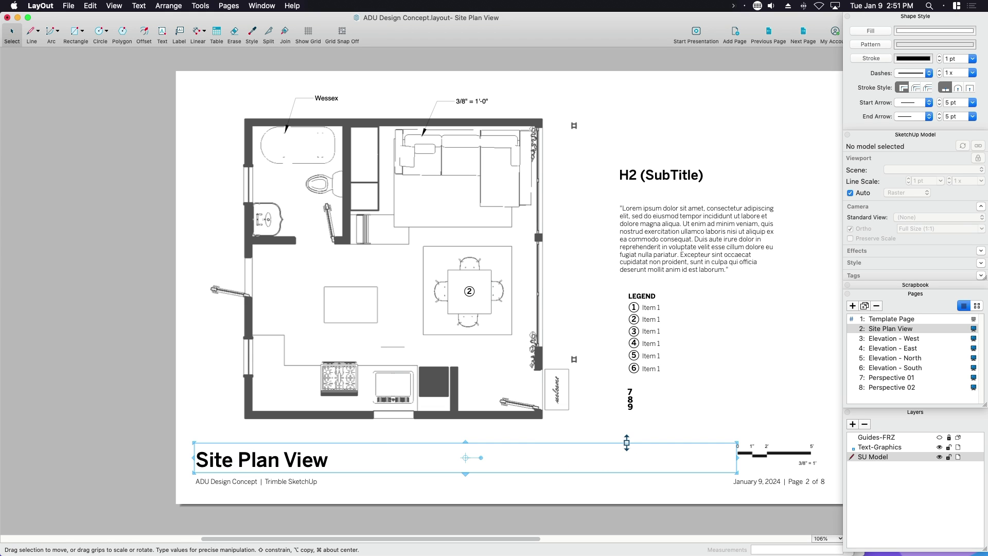
{"action": "scroll", "coordinate": [716, 391], "scroll_direction": "up", "scroll_amount": 3}
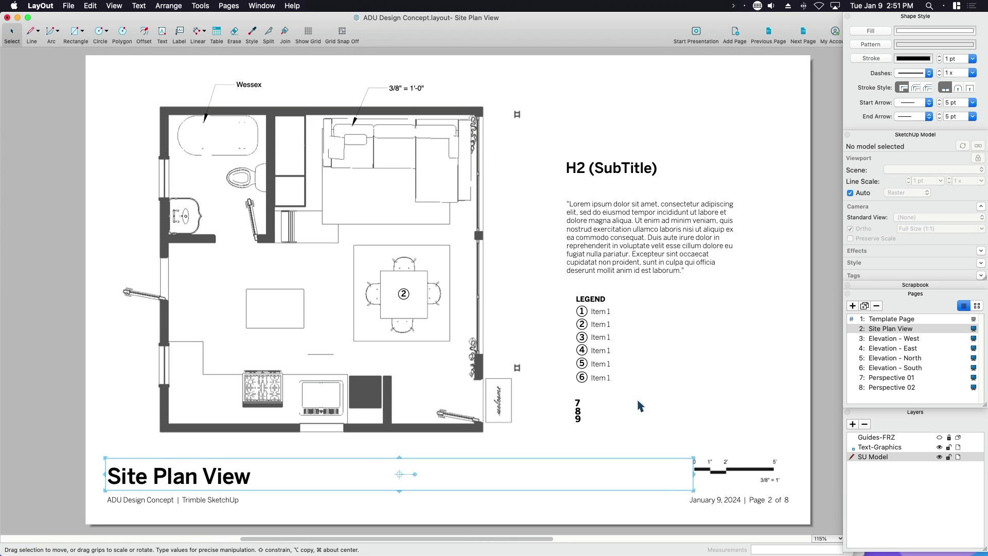
{"action": "left_click", "coordinate": [777, 417]}
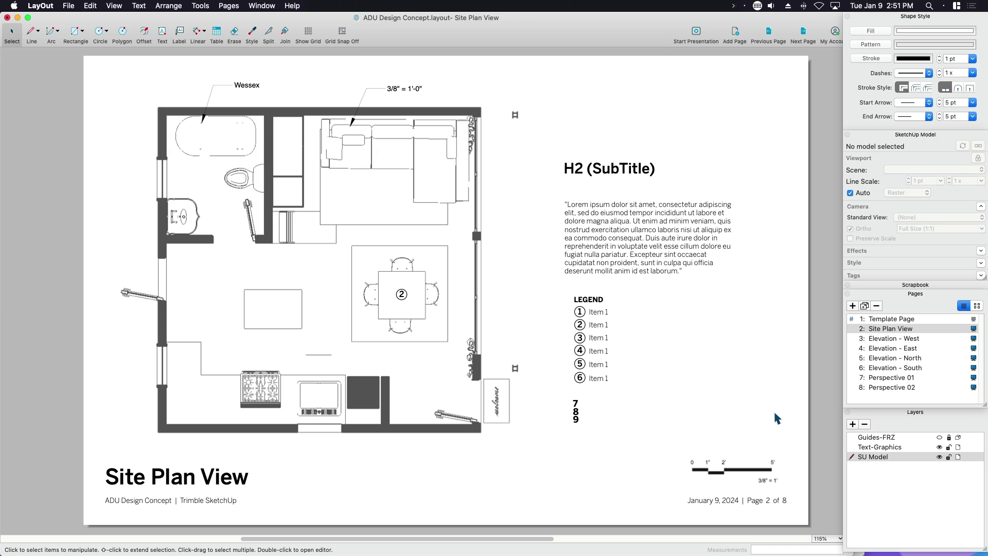